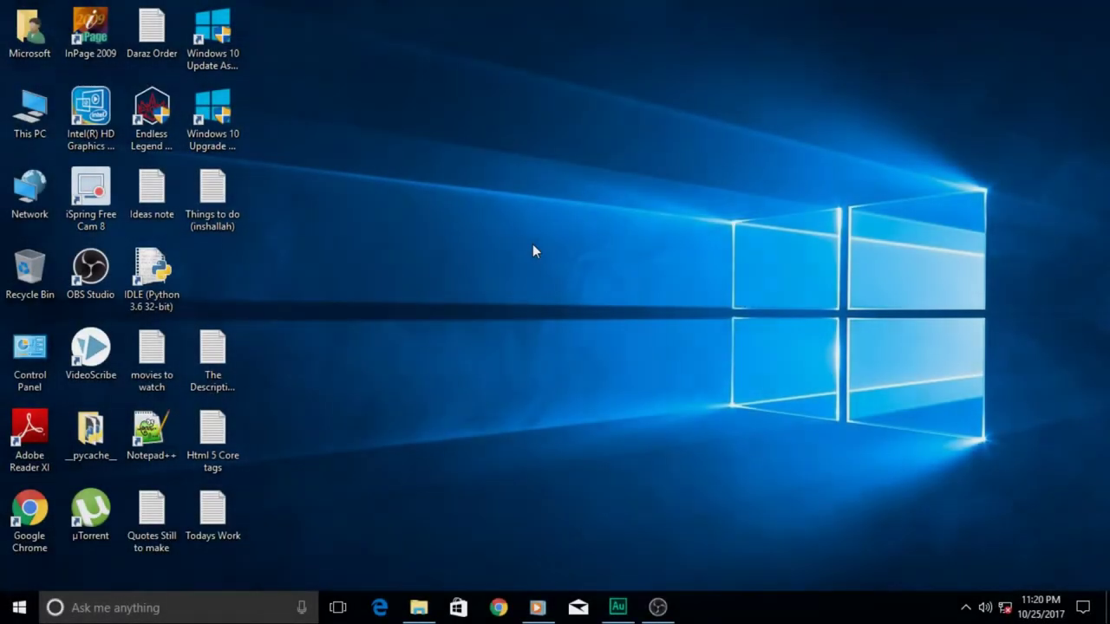
Bring the Adobe Audition window with the Sound_Off multitrack session to the front
left_click(618, 609)
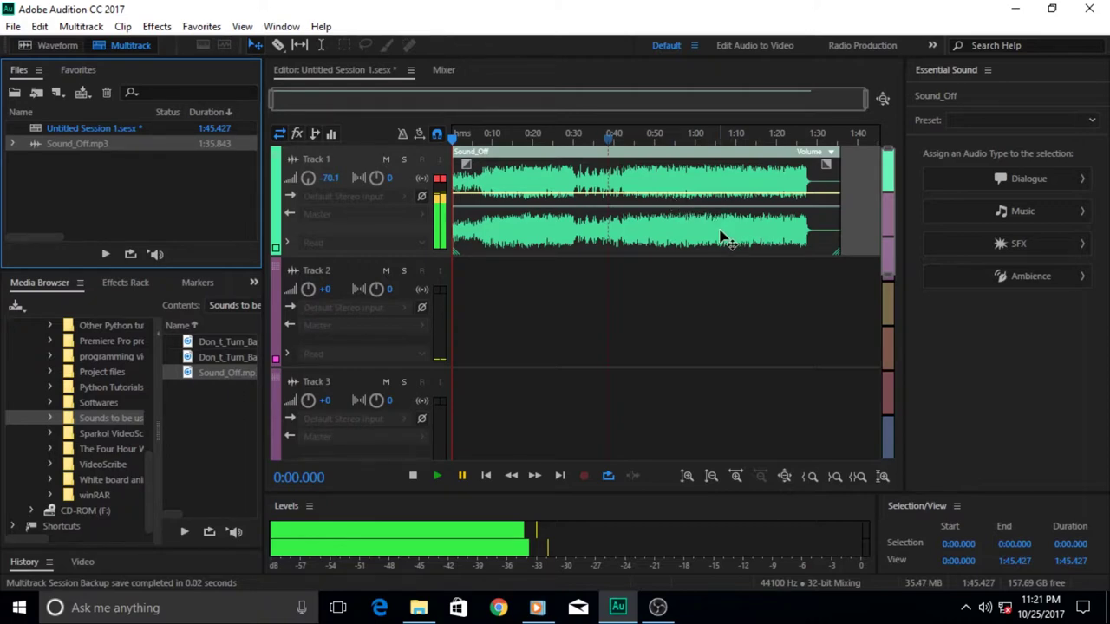
Open Sound_Off.mp3 in the Waveform editor, then undo its drop to -13.8 dB
double_click(694, 240)
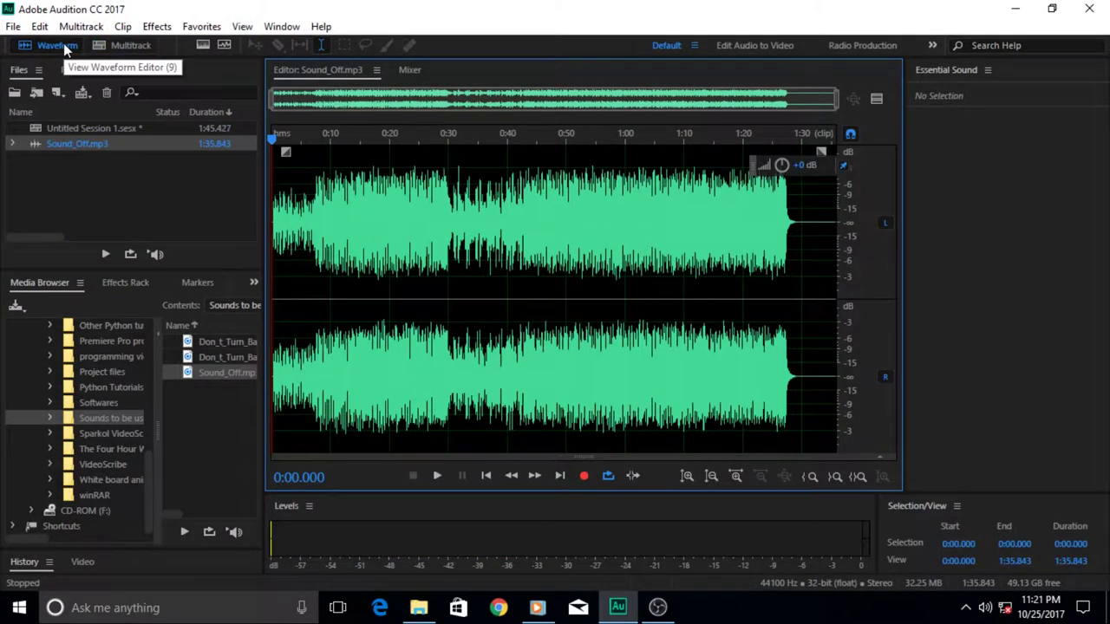
left_click_drag(781, 164, 761, 171)
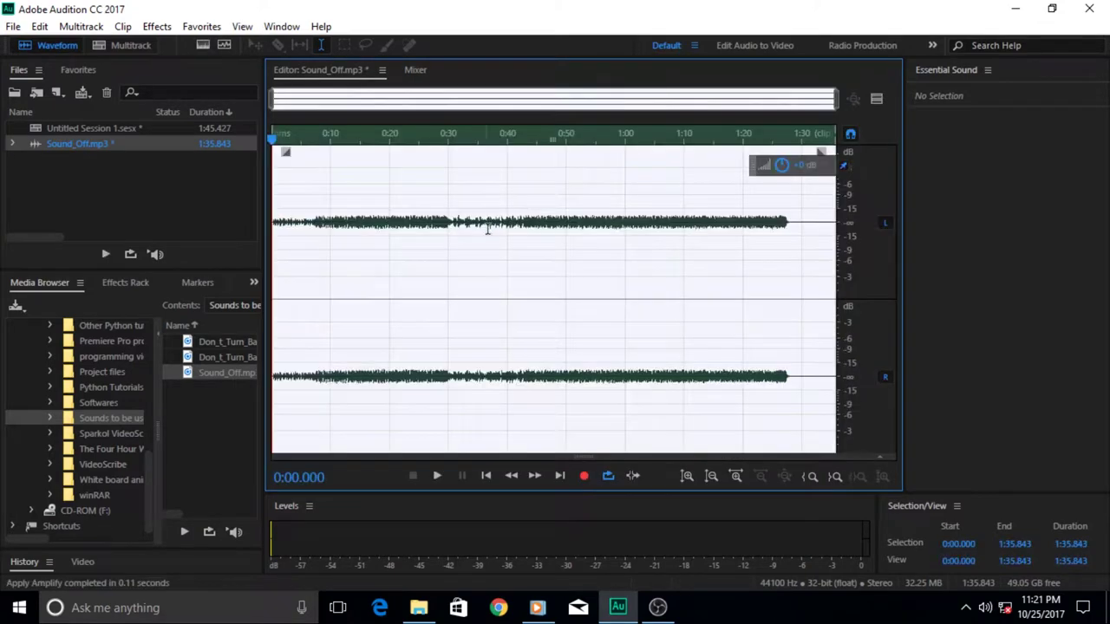
left_click(111, 47)
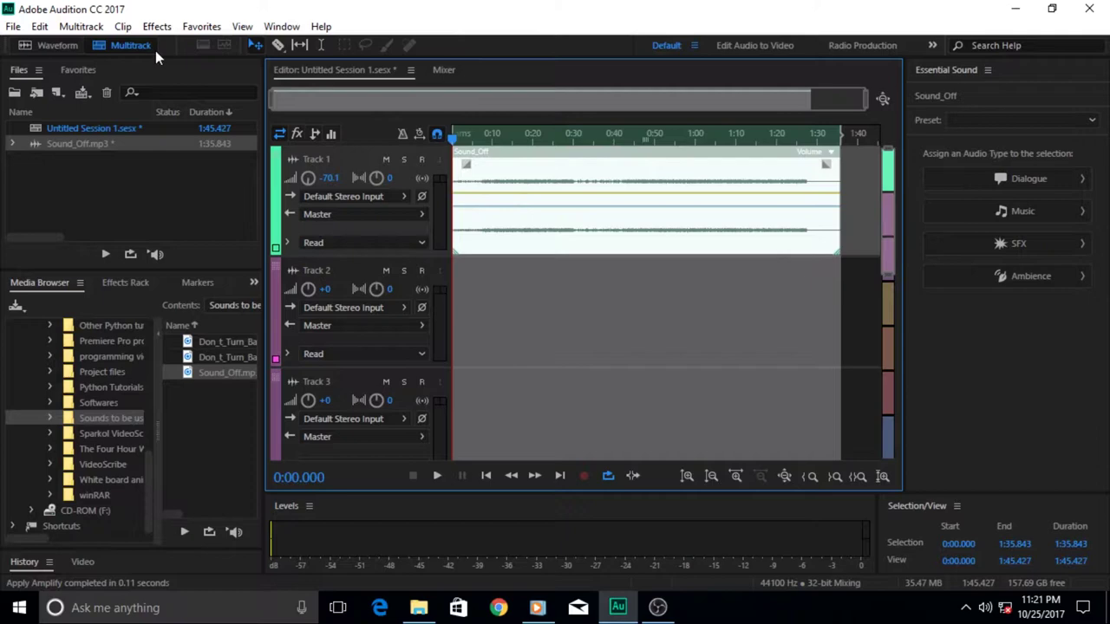
left_click(57, 45)
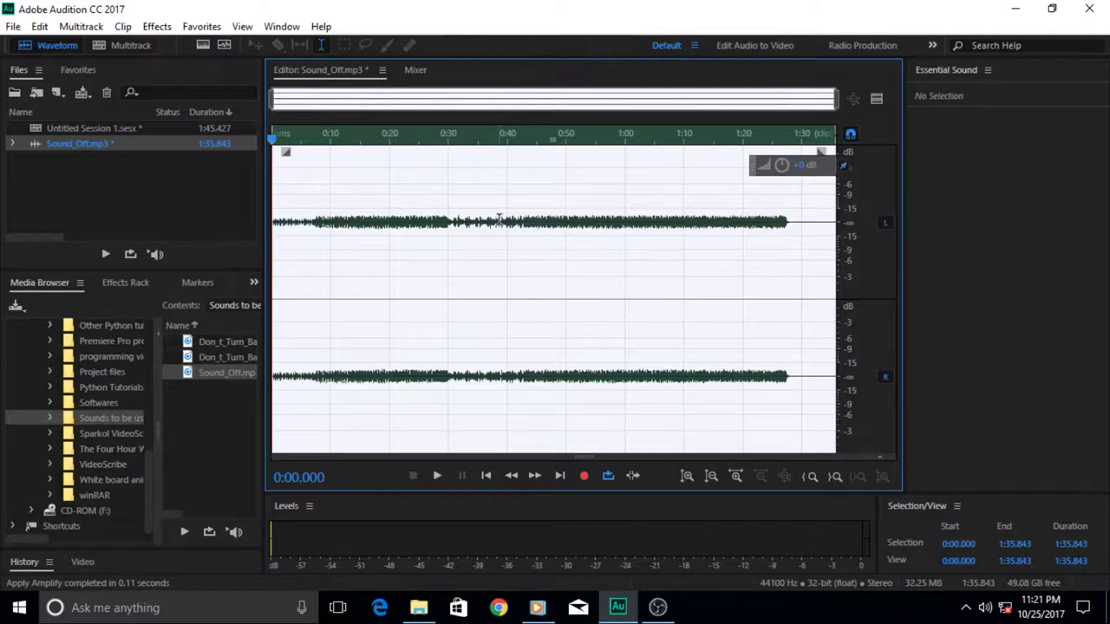
key("ctrl+z")
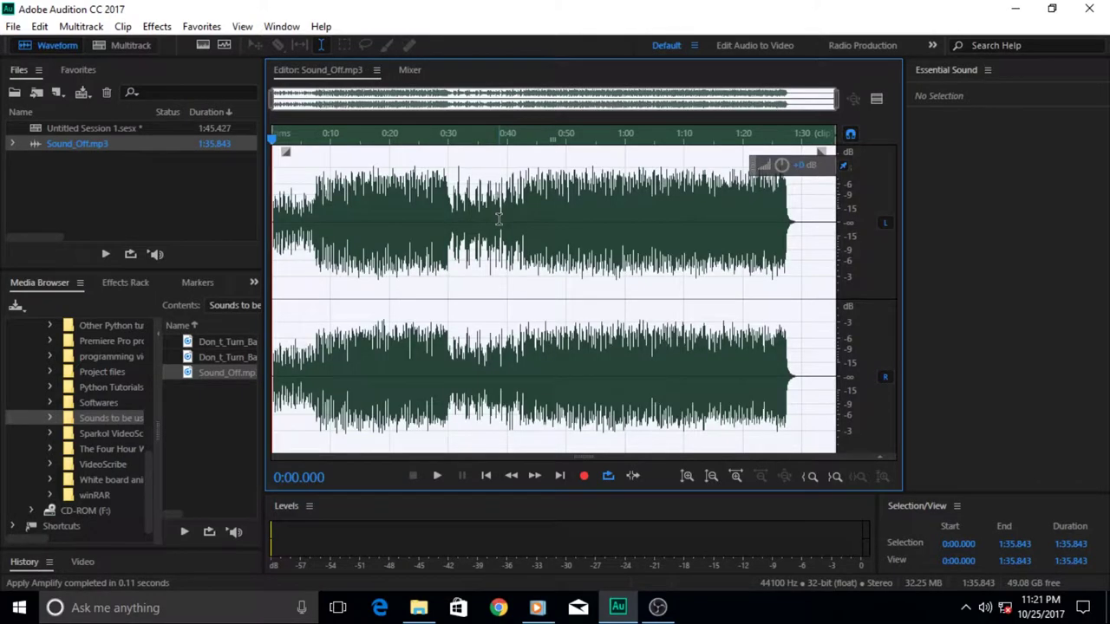
Back in Multitrack, select the Sound_Off clip and type 0 as Track 1's volume
left_click(142, 43)
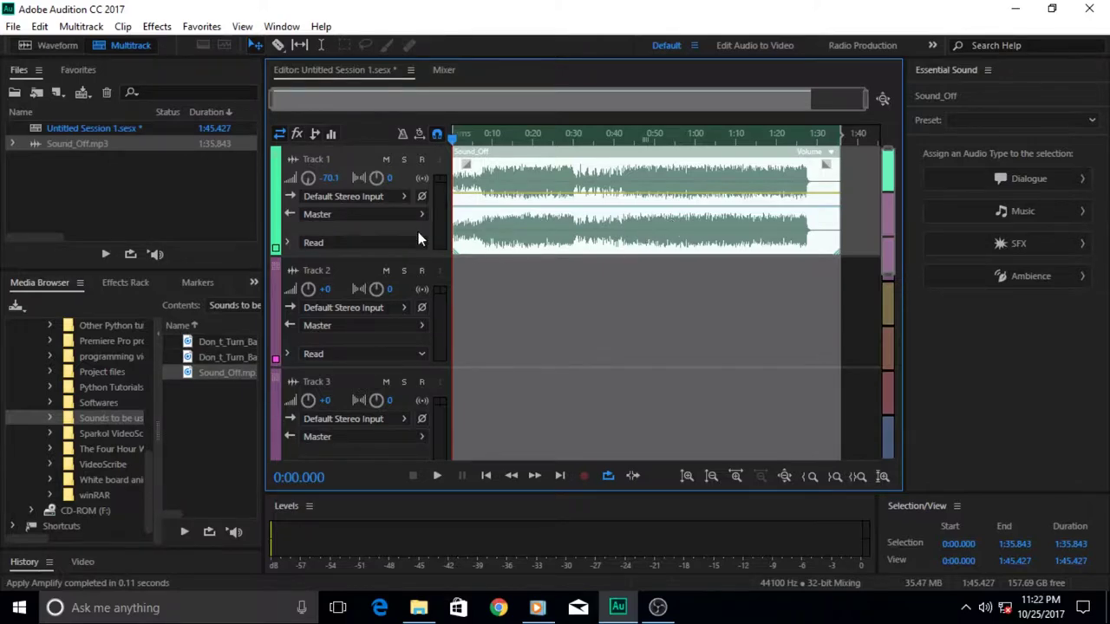
left_click(867, 274)
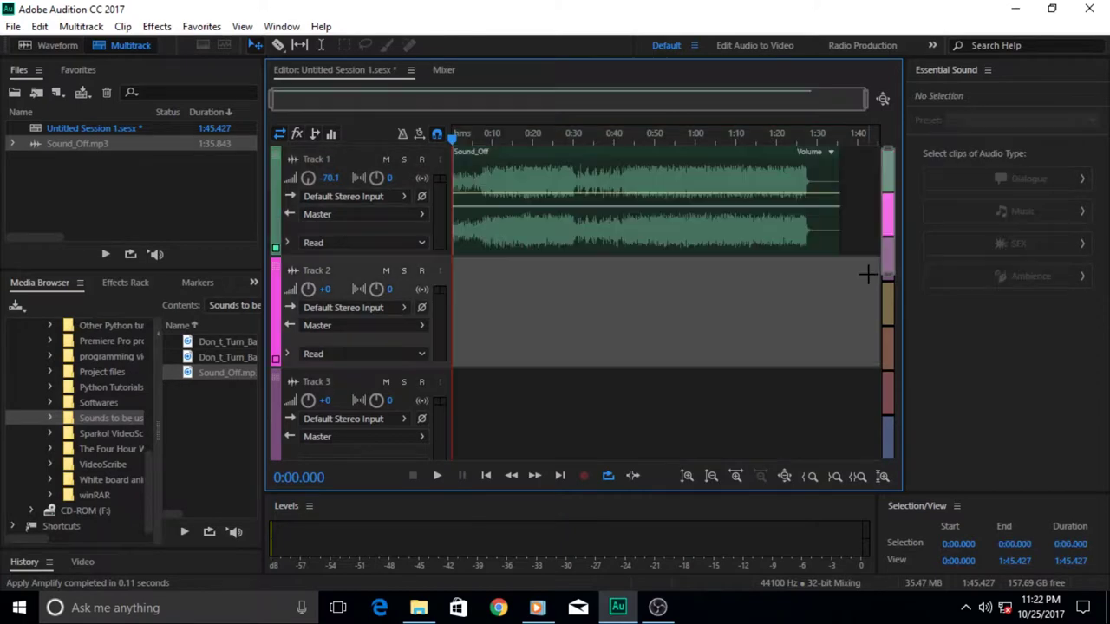
left_click(743, 235)
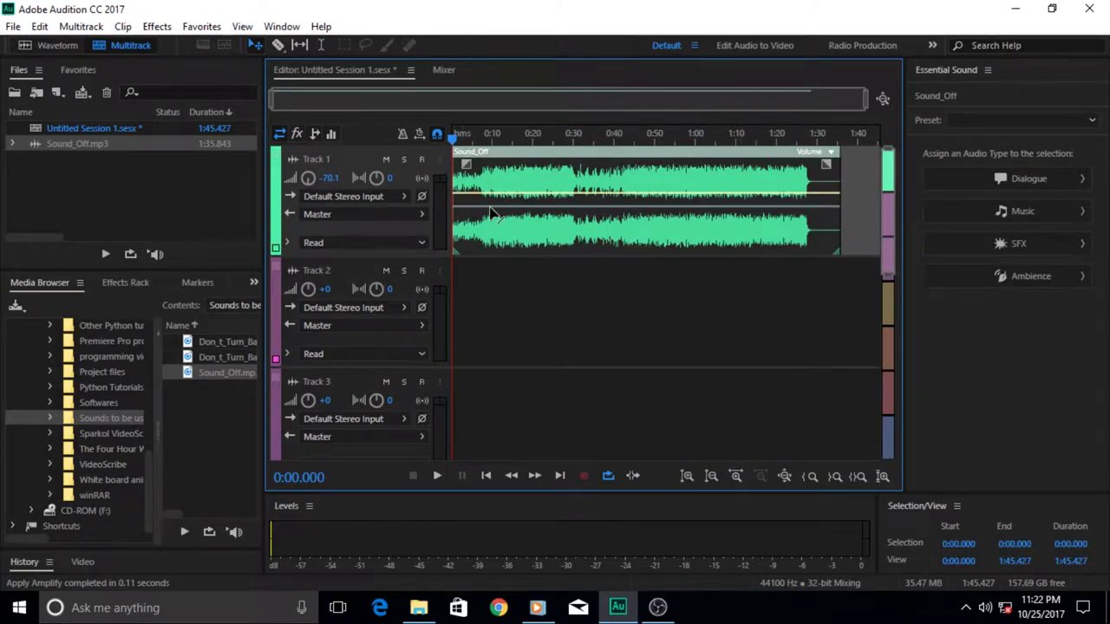
left_click(332, 178)
type("0")
key("Return")
Razor-split Sound_Off at about 0:30 and 0:58, then spread the pieces apart
left_click(277, 45)
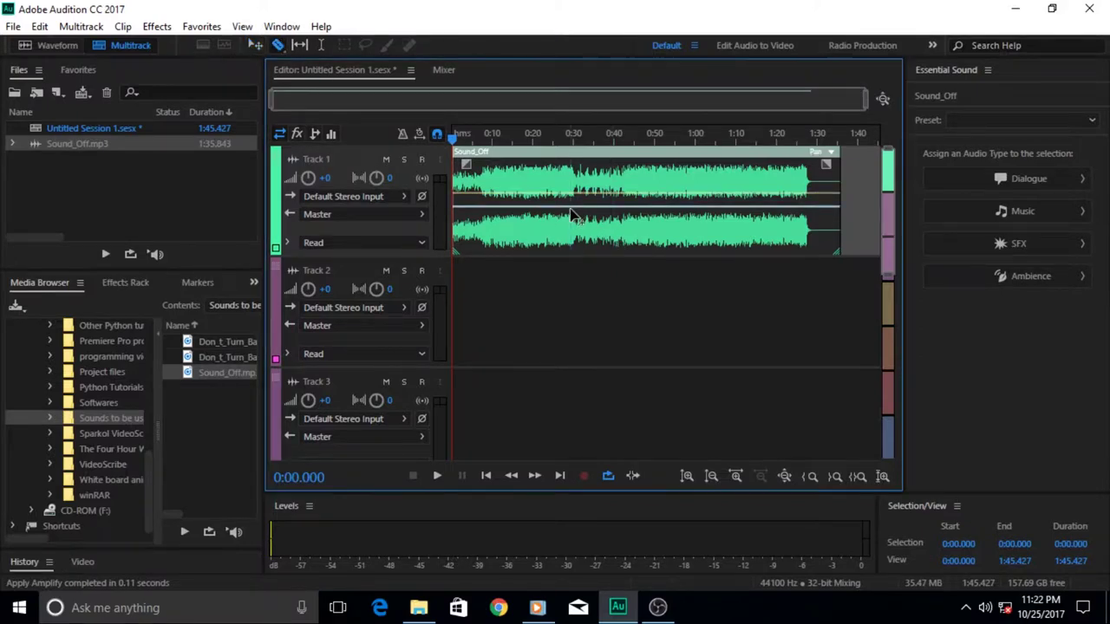
left_click(568, 231)
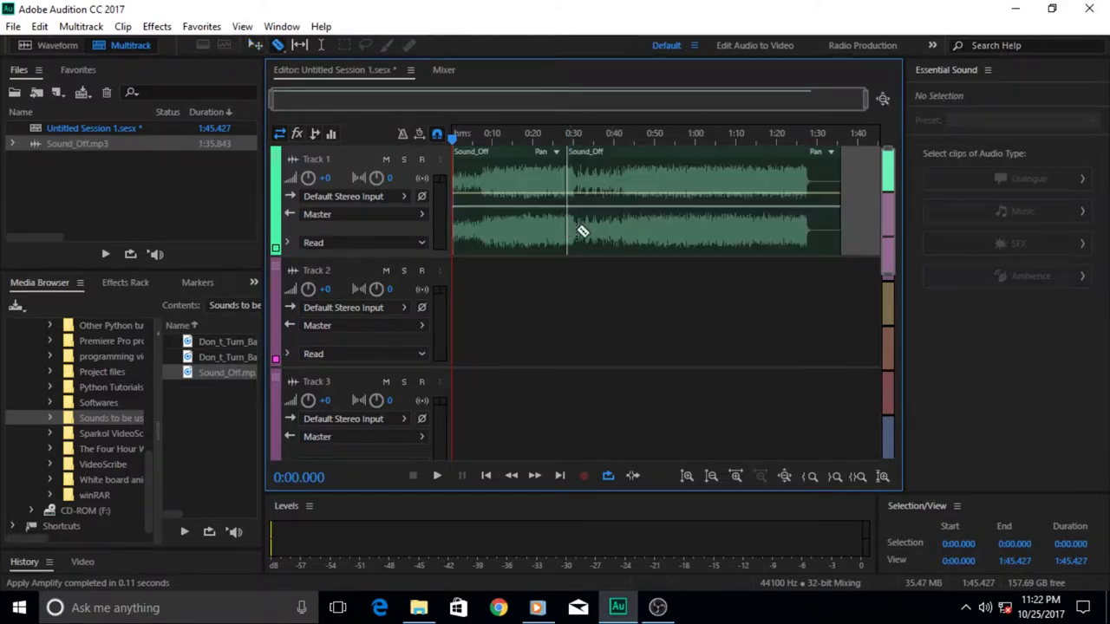
left_click(679, 225)
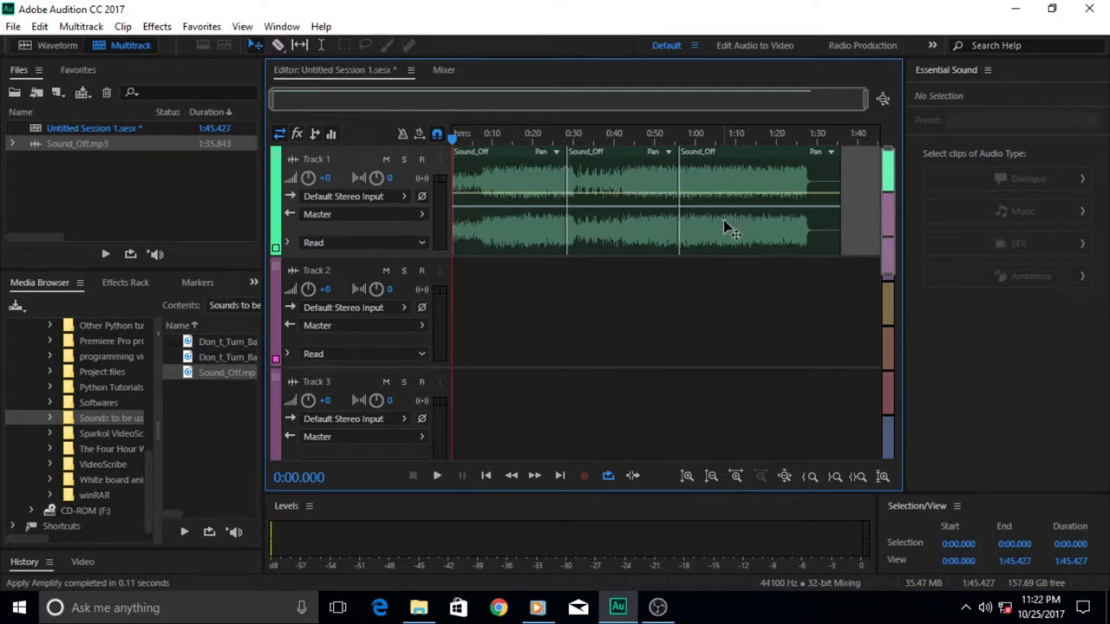
left_click_drag(725, 226, 785, 236)
left_click_drag(640, 227, 661, 231)
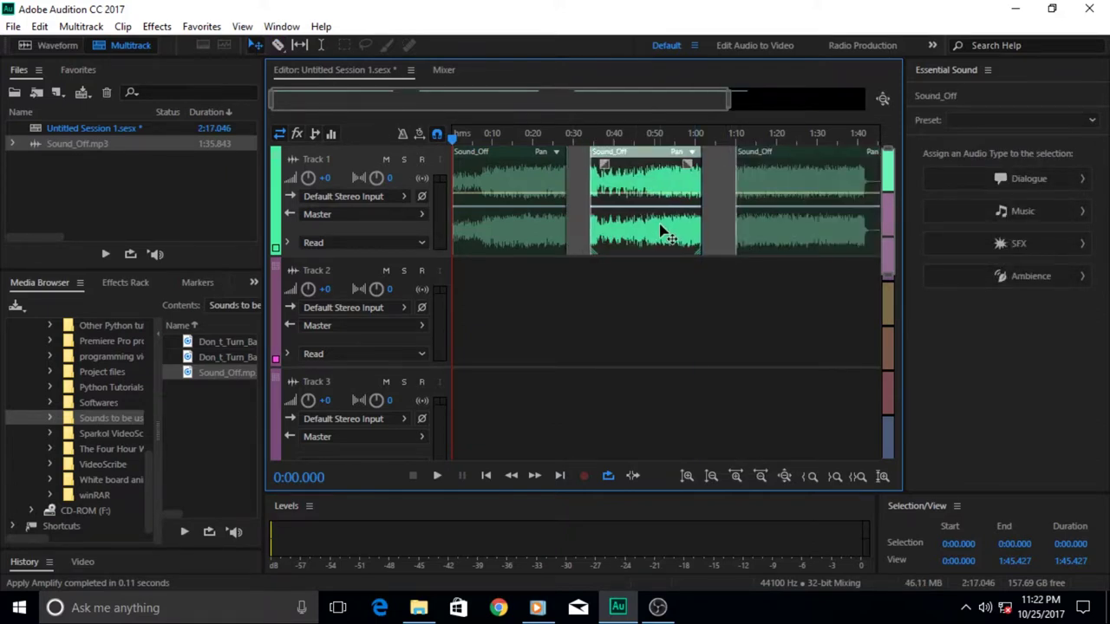
Select the first and middle clips and raise Track 1's volume to about +5.4 dB
left_click(544, 232)
left_click(625, 245)
left_click_drag(328, 178, 343, 179)
left_click(563, 230)
left_click(655, 247)
left_click(780, 244)
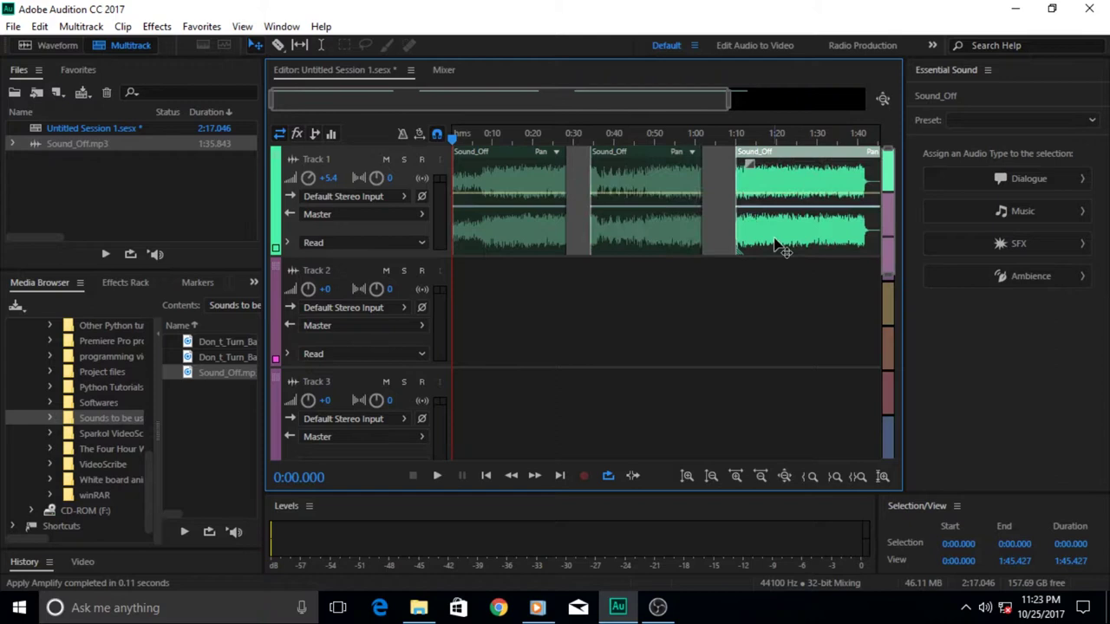
left_click(539, 227)
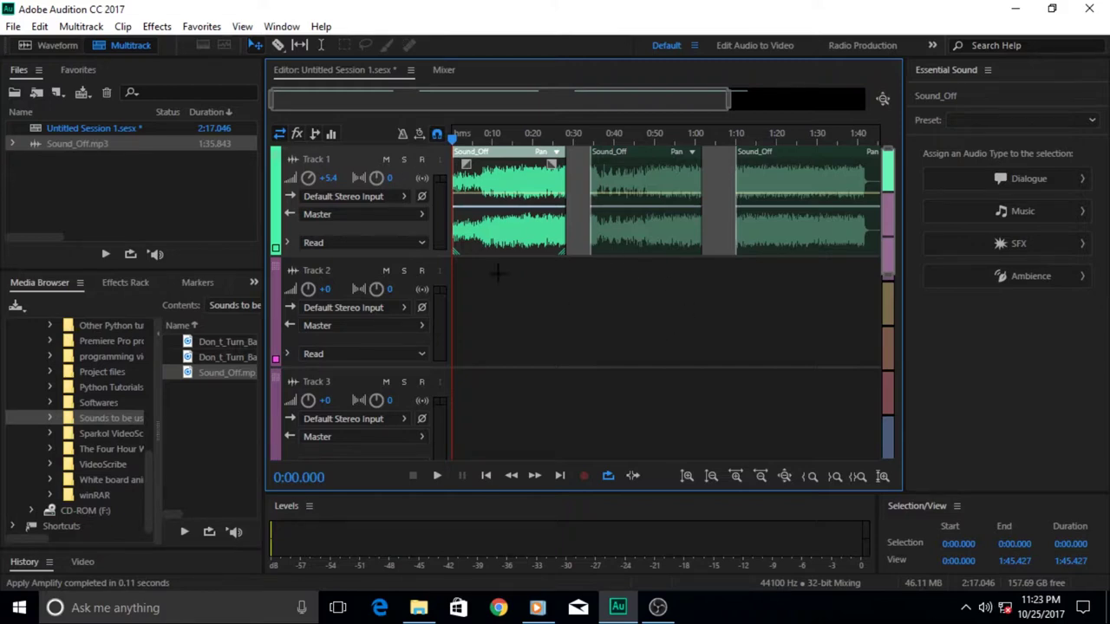
left_click_drag(890, 244, 898, 443)
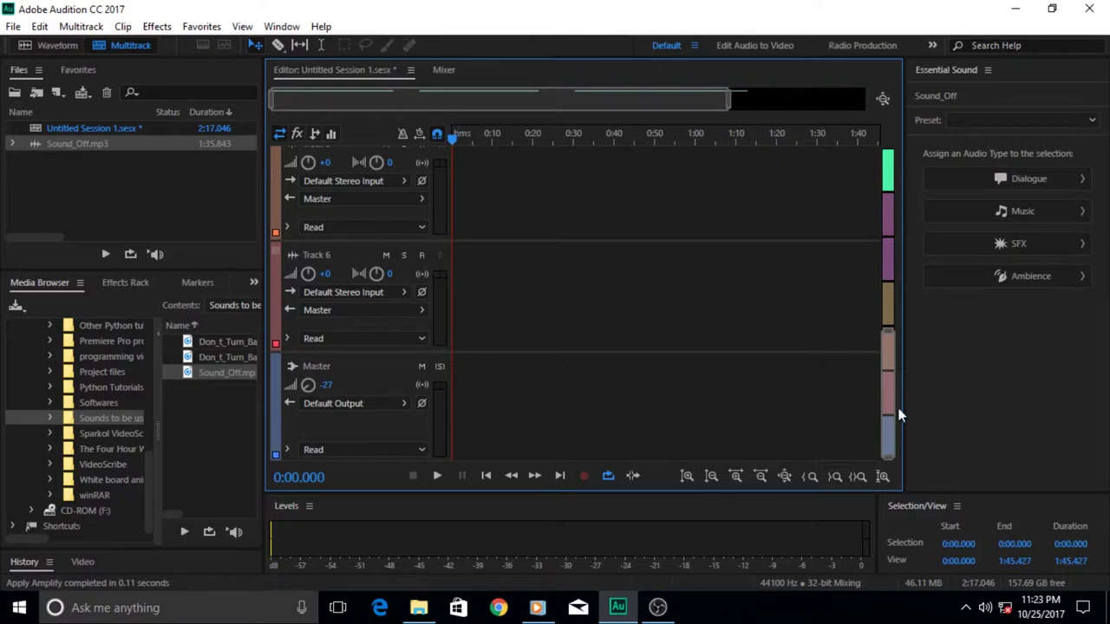
left_click_drag(889, 423, 867, 178)
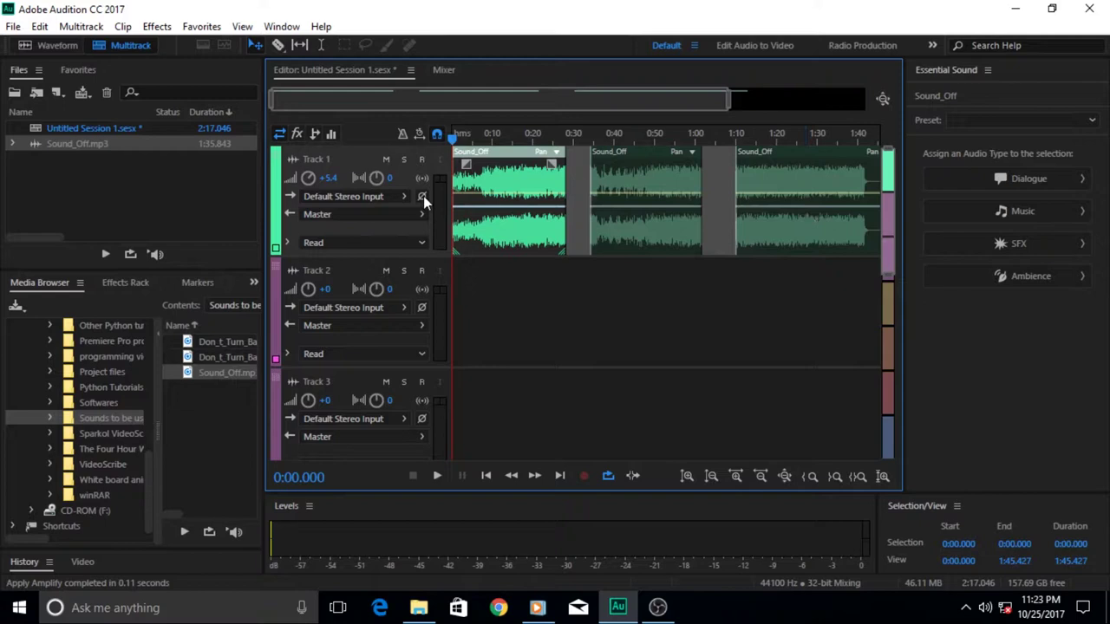
left_click_drag(888, 206, 902, 394)
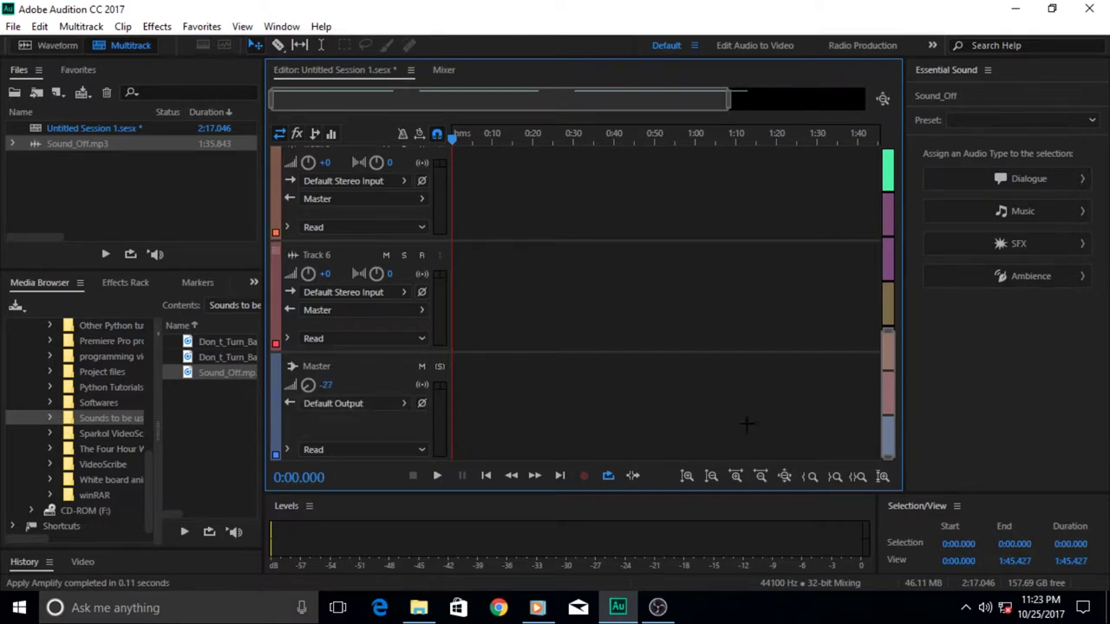
left_click_drag(886, 414, 880, 197)
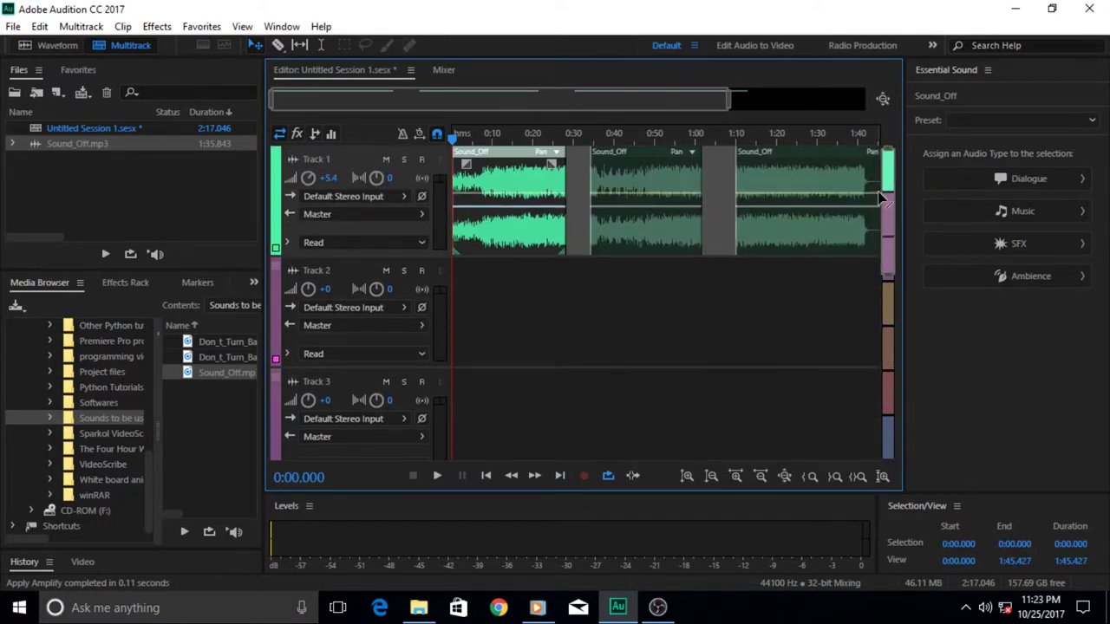
In the Mixer, drop Track 1's fader to -56.8 dB, then bring it back to 0 dB
left_click(444, 71)
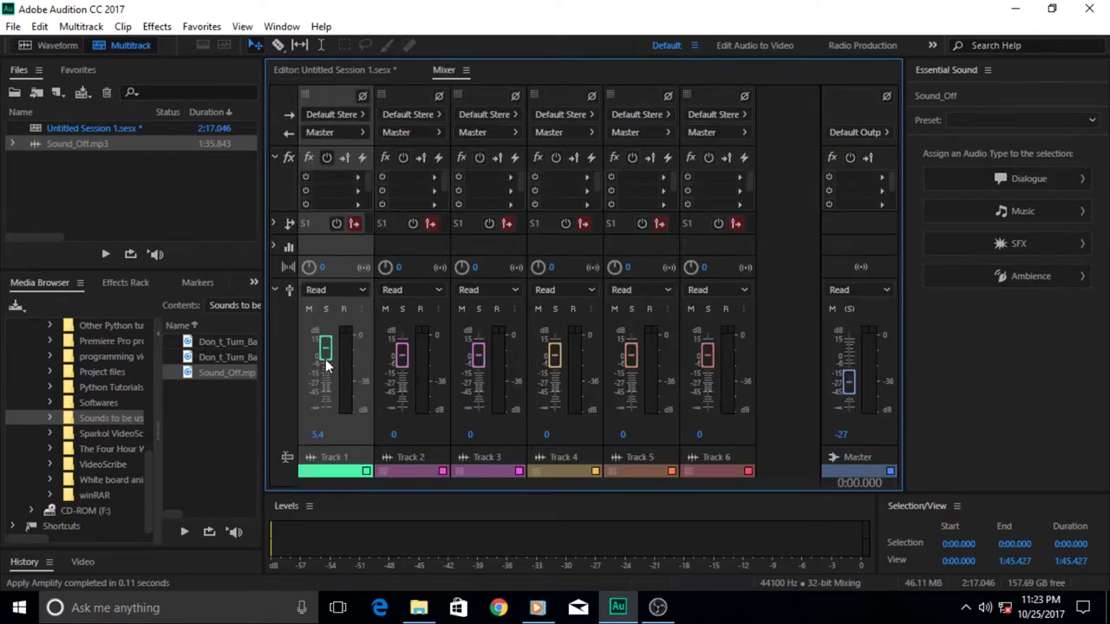
left_click_drag(326, 359, 337, 436)
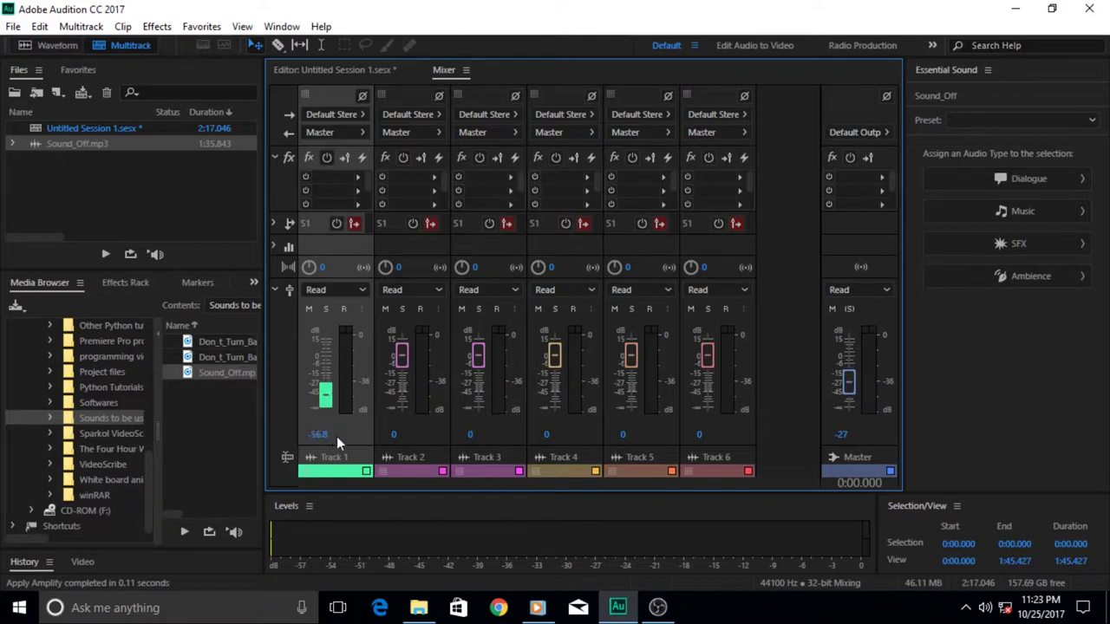
left_click(326, 73)
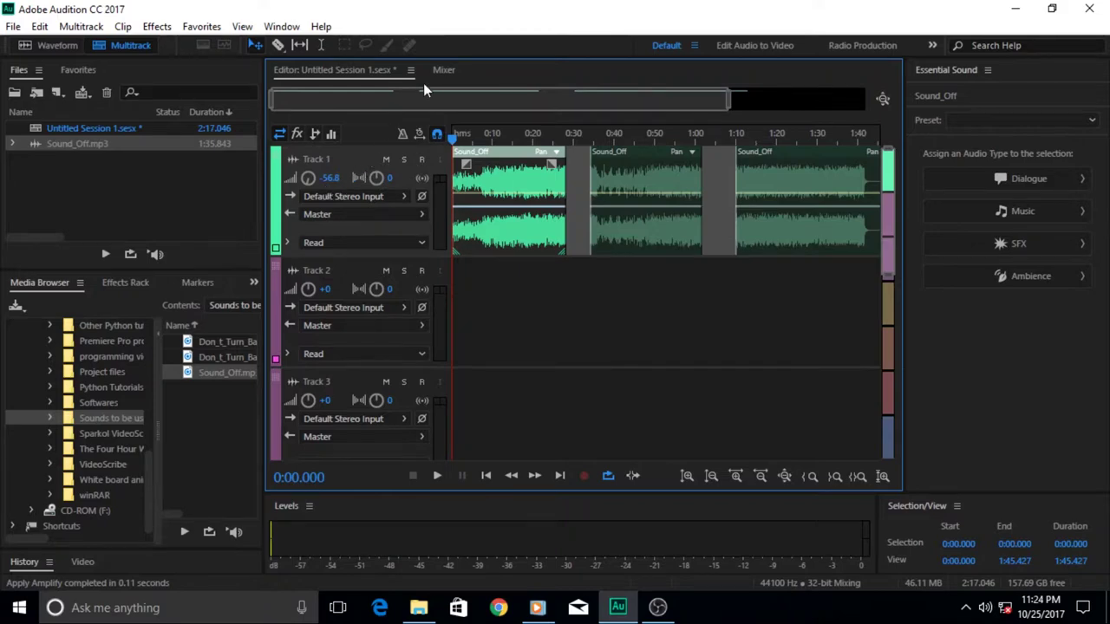
left_click(444, 71)
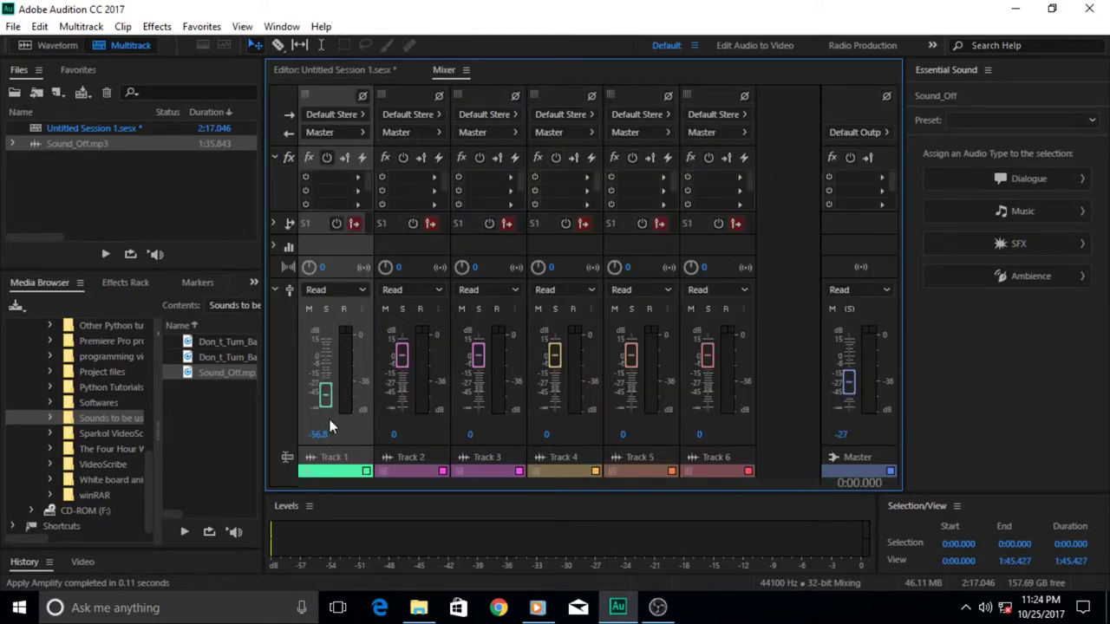
left_click_drag(327, 396, 337, 355)
In the Editor, slide the middle and third clips left so all three sit end to end
left_click(342, 73)
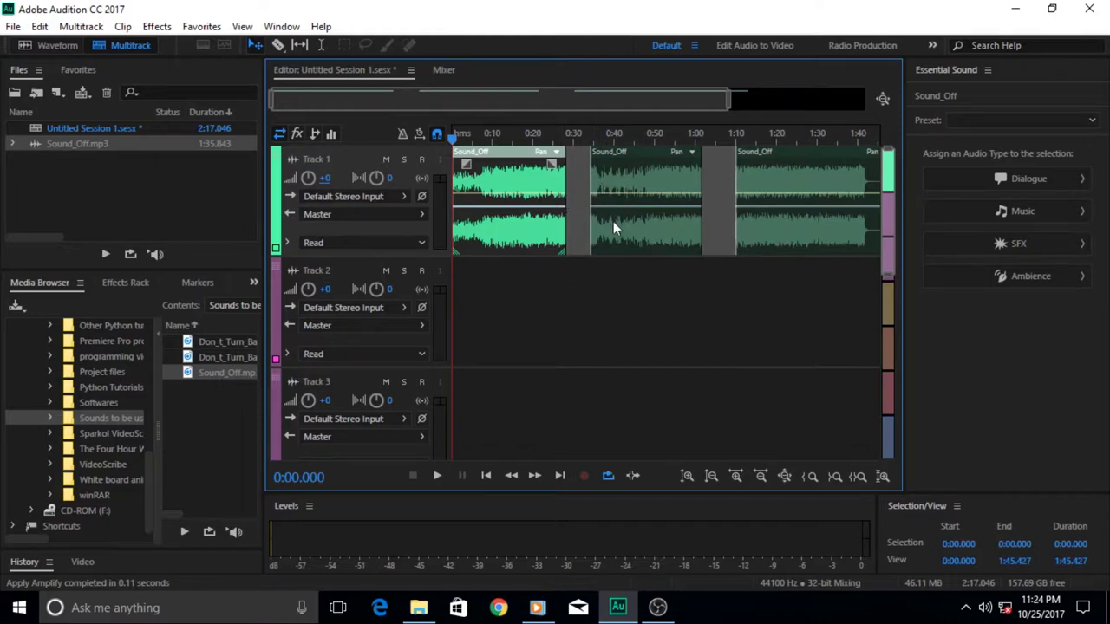
left_click_drag(613, 221, 589, 222)
left_click_drag(758, 208, 701, 208)
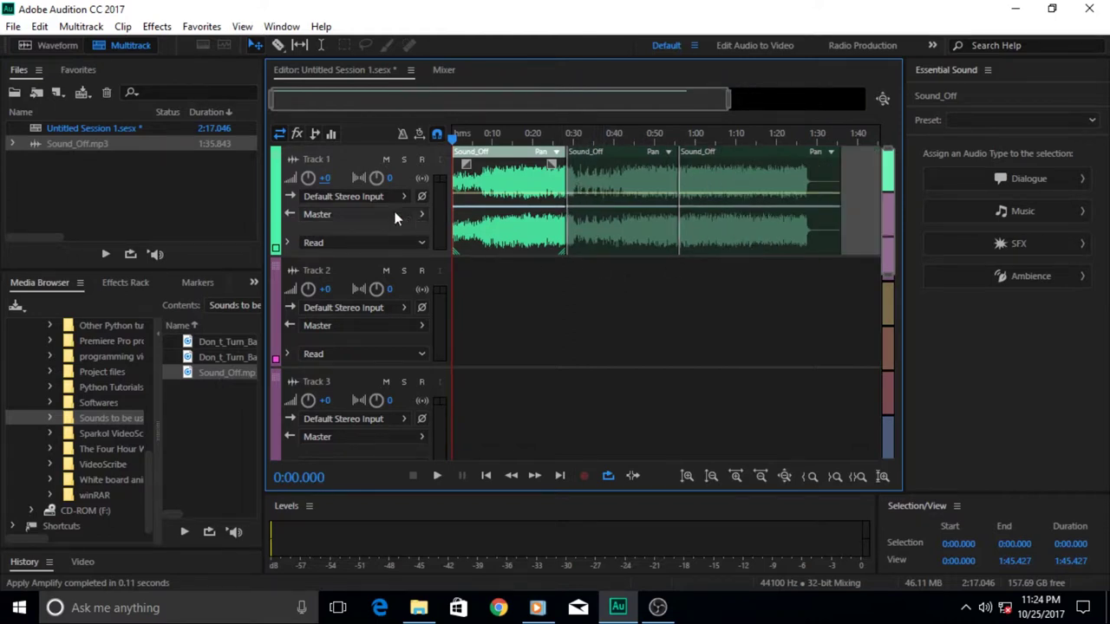
Select all and merge the Sound_Off pieces with Ctrl+Shift+M
key("ctrl+a")
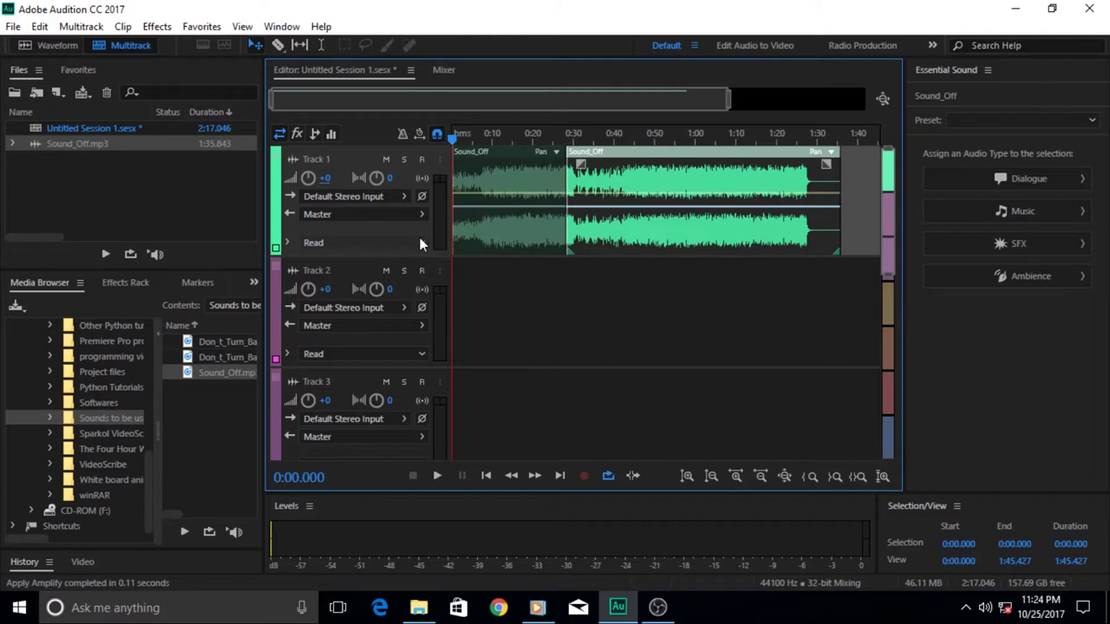
key("ctrl+shift+m")
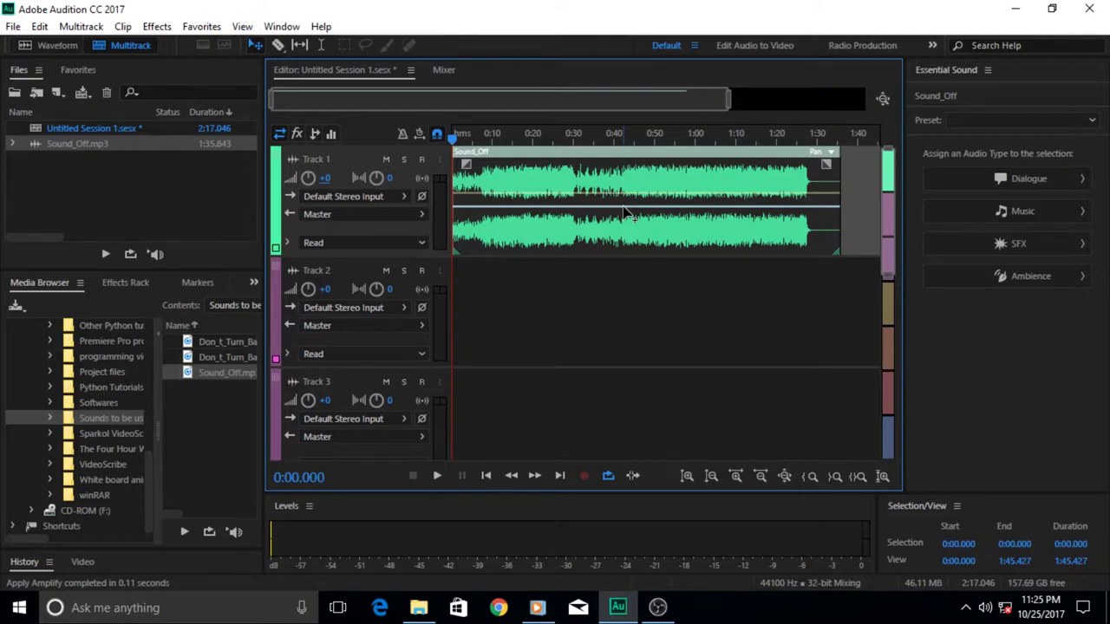
Pan the Sound_Off clip fully left to L100, then drag the pan back toward the right
left_click_drag(626, 213, 628, 164)
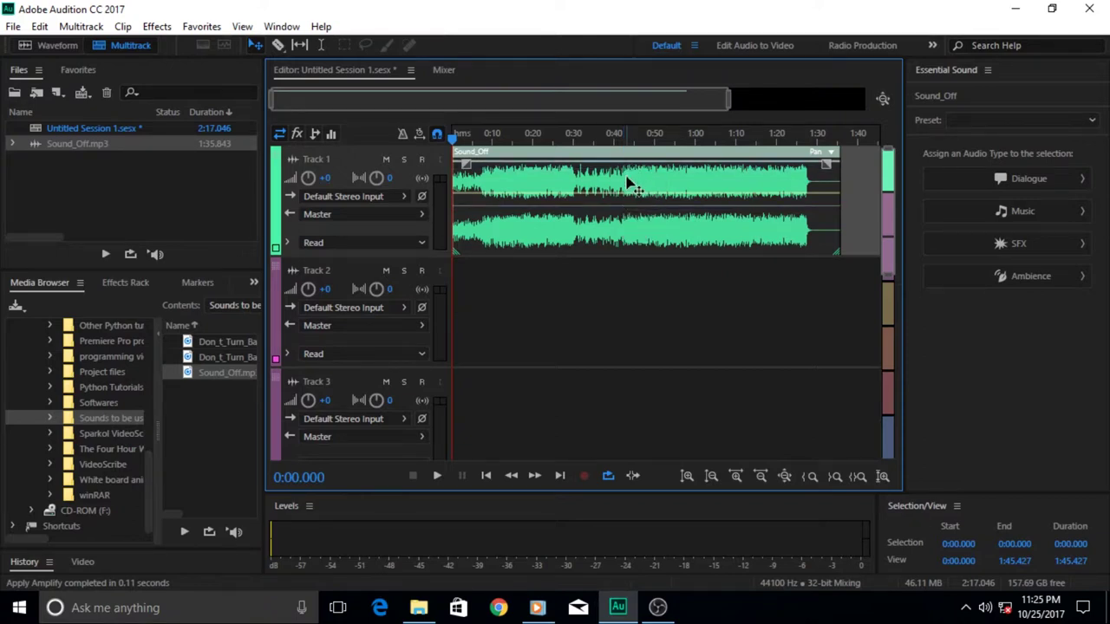
mouse_move(627, 166)
left_click_drag(627, 166, 640, 217)
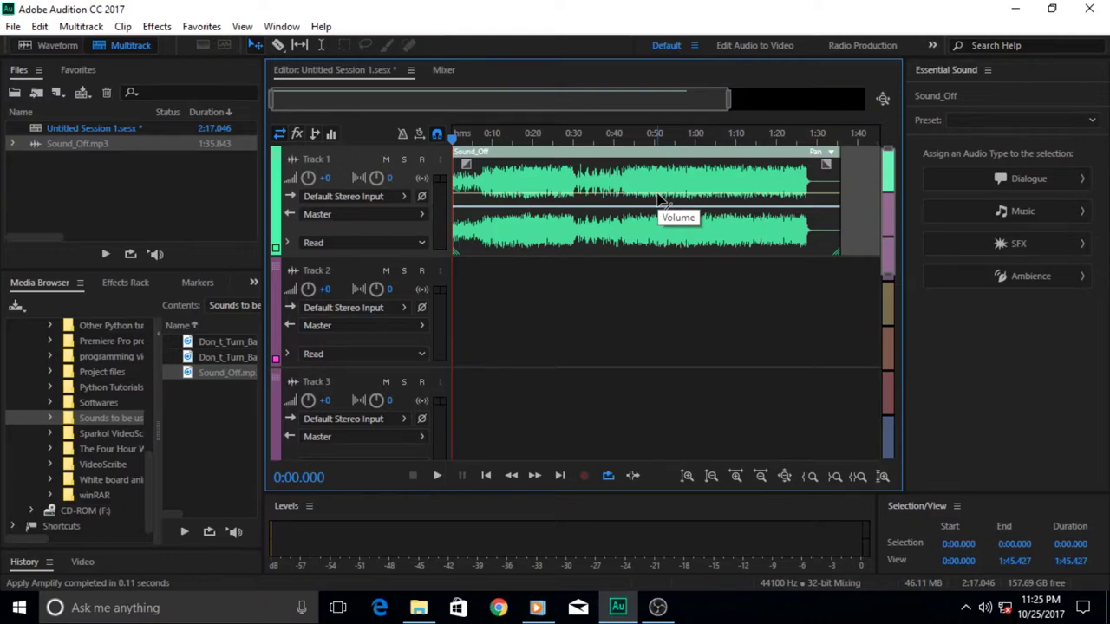
Show the clip's Volume envelope, lower it to about -13.2 dB, then play and pull it to -∞ dB
left_click(658, 193)
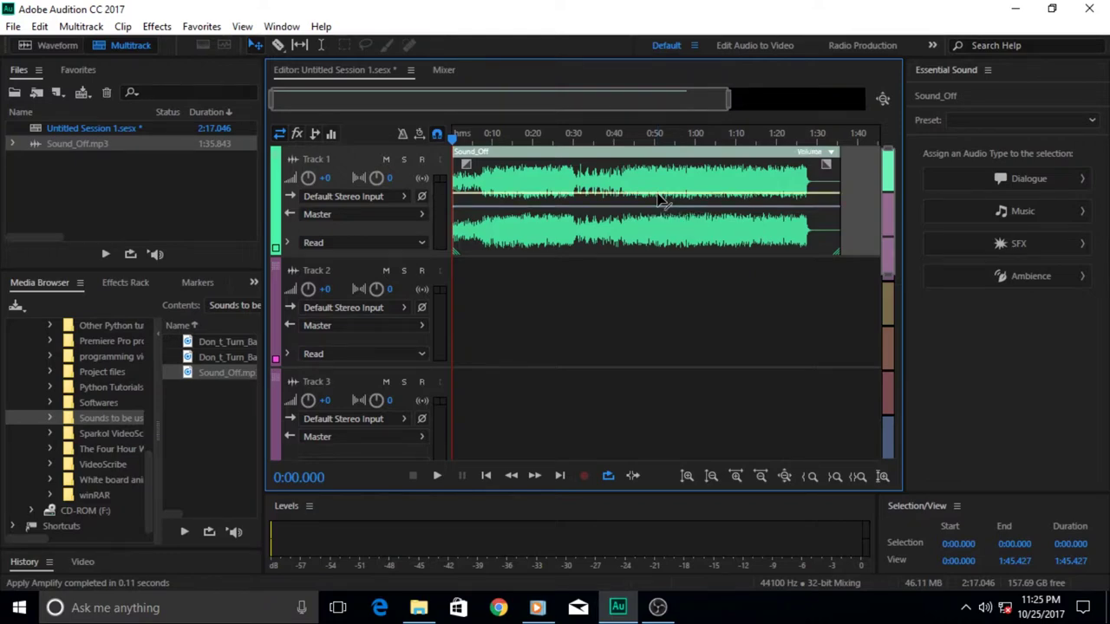
mouse_move(668, 200)
left_mouse_down()
mouse_move(668, 254)
mouse_move(668, 194)
left_mouse_up()
left_click(437, 477)
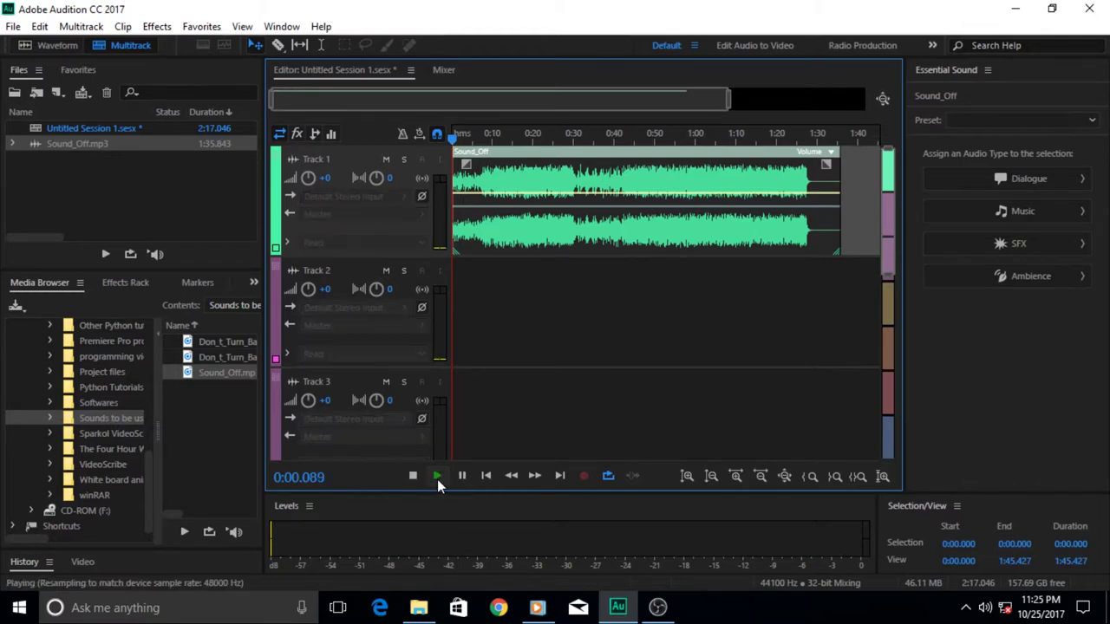
left_click_drag(637, 197, 649, 158)
Return from the waveform editor and drag the yellow volume line through +14.3 dB to +0.0 dB
double_click(649, 158)
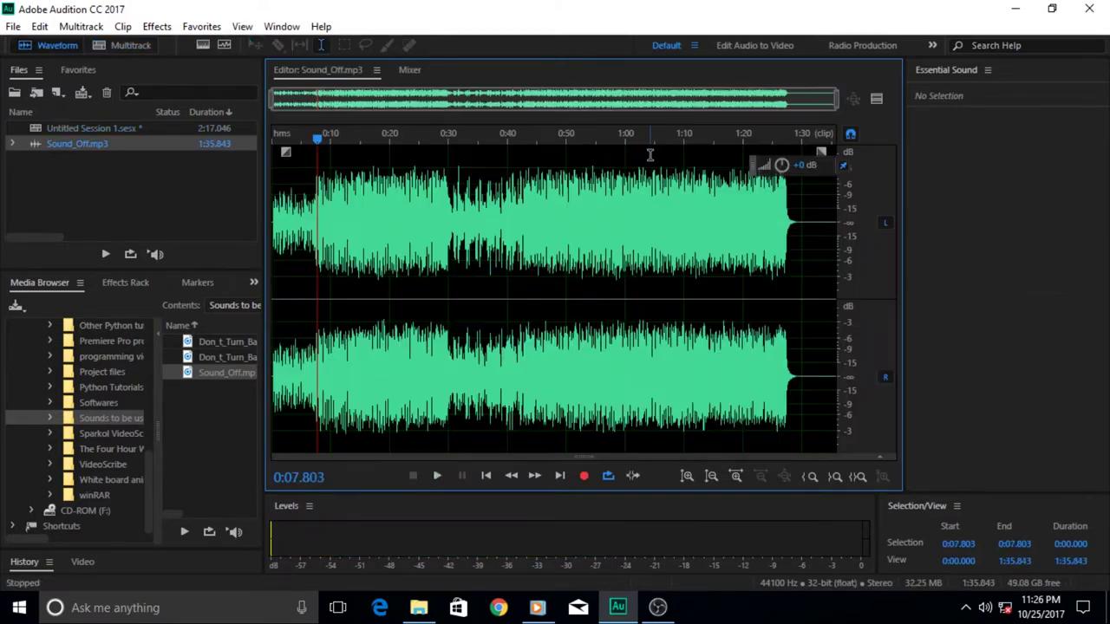
left_click(121, 47)
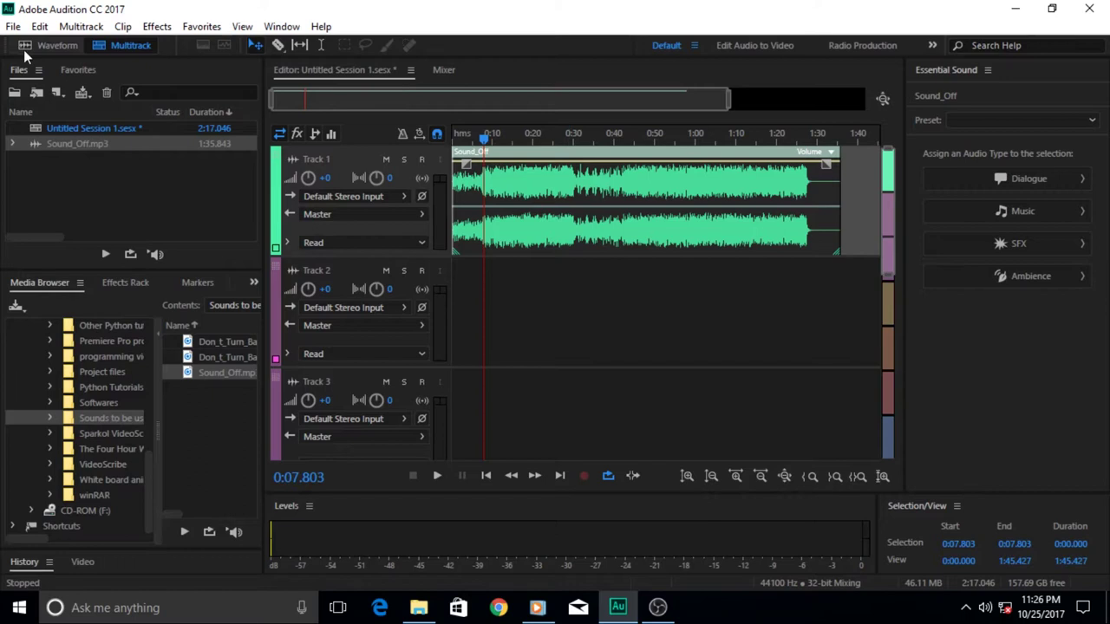
left_click_drag(568, 168, 599, 193)
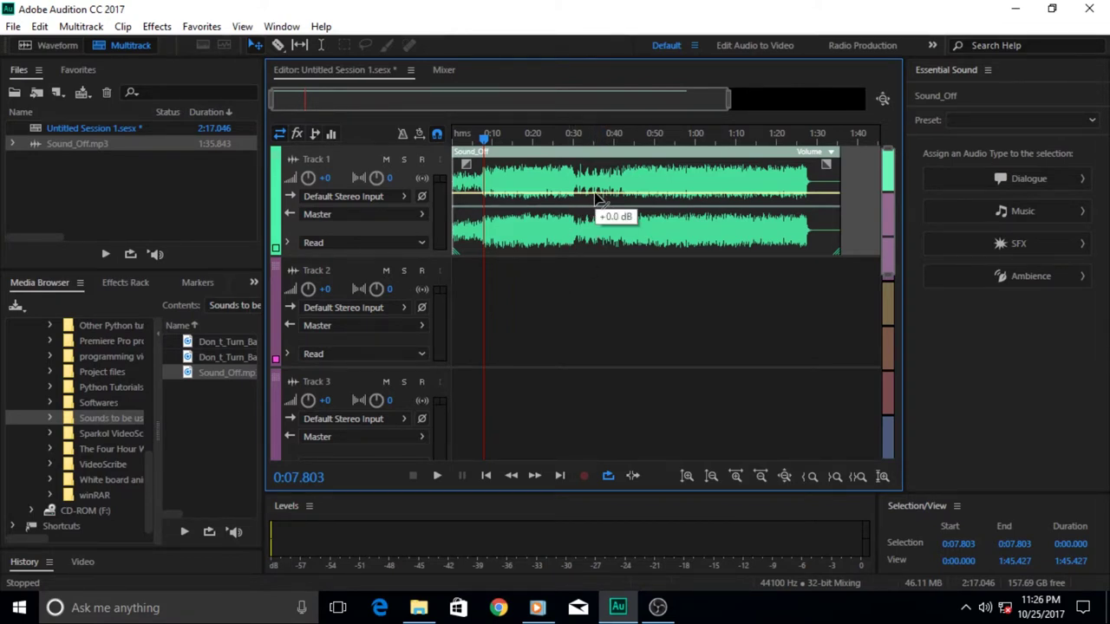
mouse_move(594, 196)
left_mouse_down()
mouse_move(597, 164)
mouse_move(600, 254)
mouse_move(606, 171)
mouse_move(609, 233)
mouse_move(608, 196)
left_mouse_up()
mouse_move(607, 196)
left_mouse_down()
mouse_move(609, 220)
mouse_move(611, 196)
left_mouse_up()
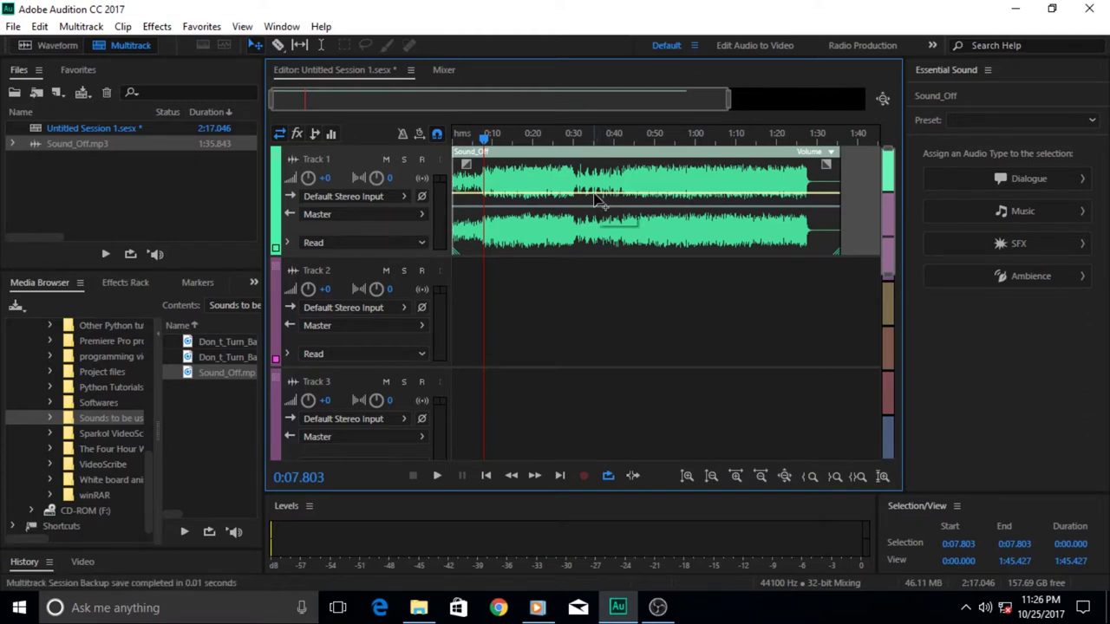
Add three volume keyframes and drag the middle one down to about -26 dB near 0:40
left_click(595, 193)
left_click(650, 193)
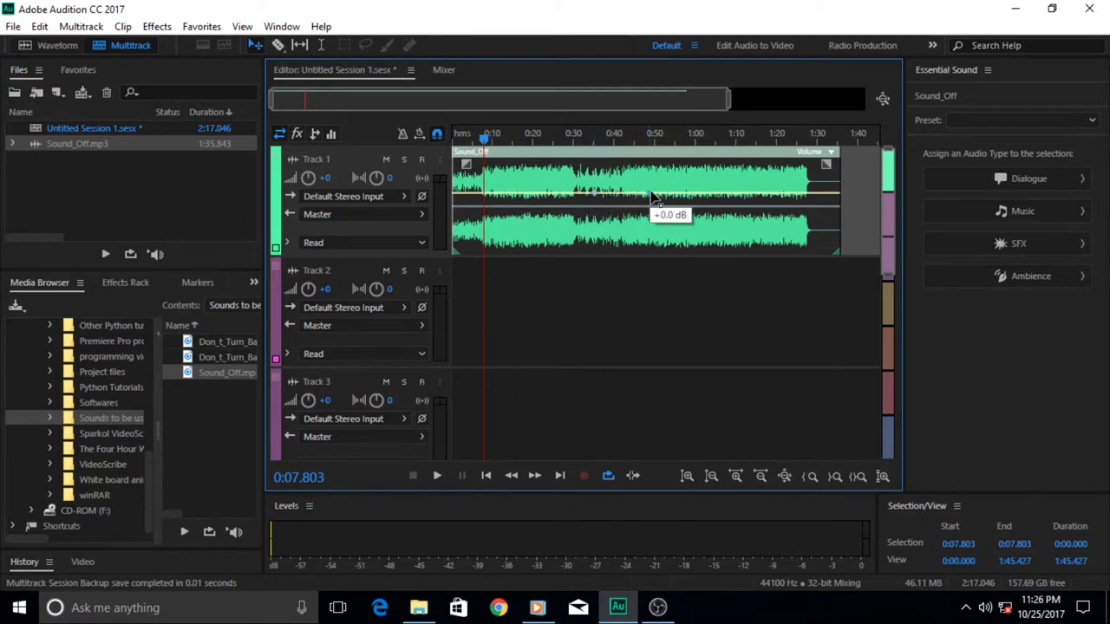
left_click(719, 194)
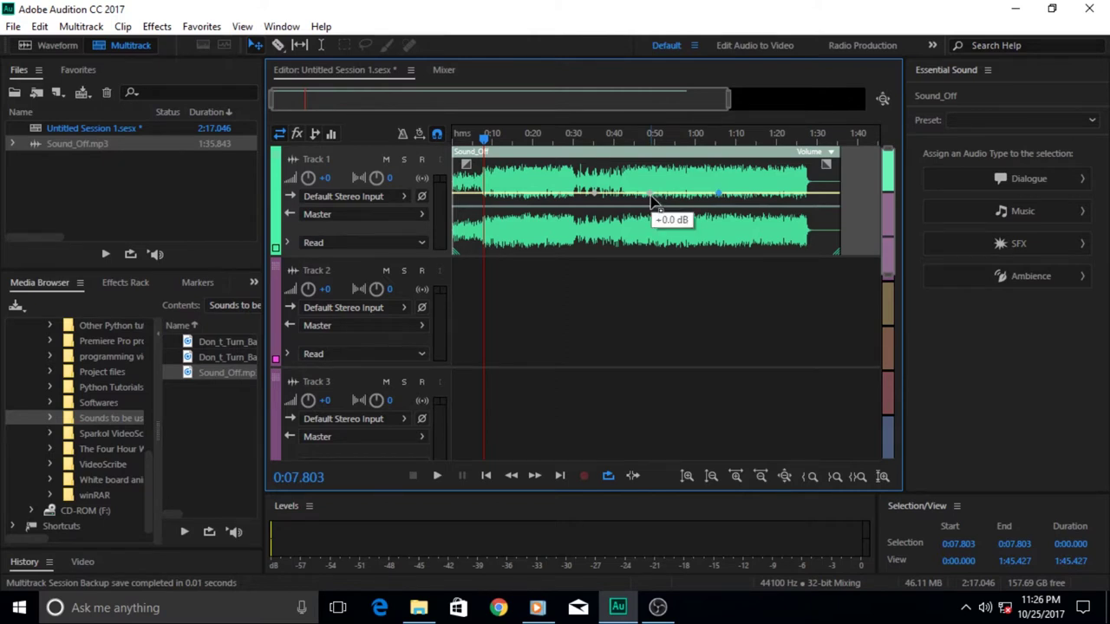
left_click_drag(650, 194, 650, 232)
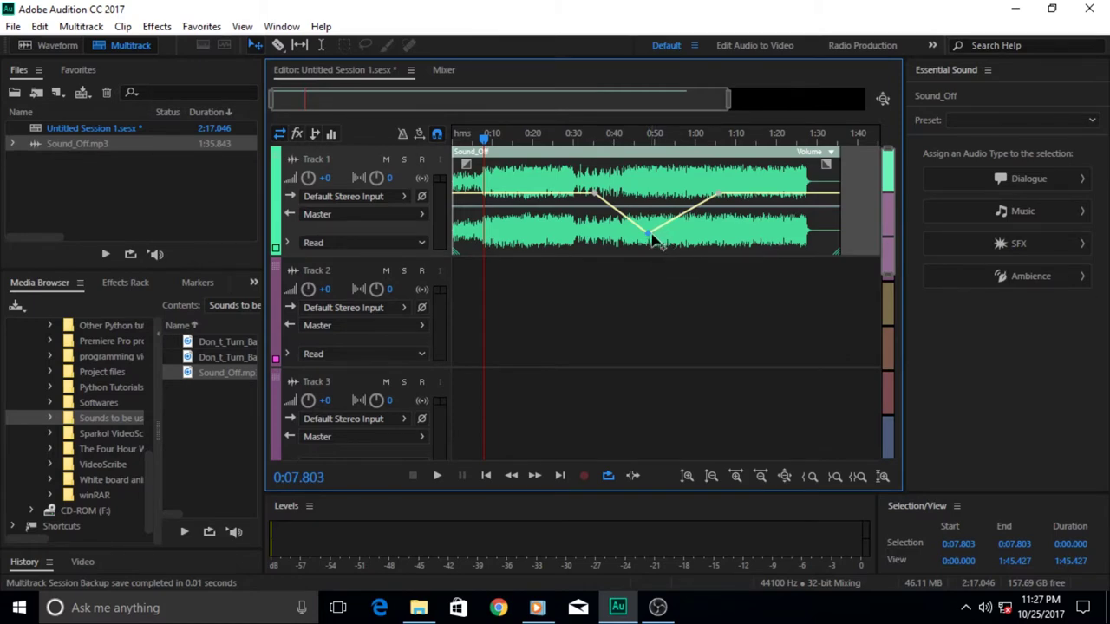
left_click_drag(649, 232, 618, 239)
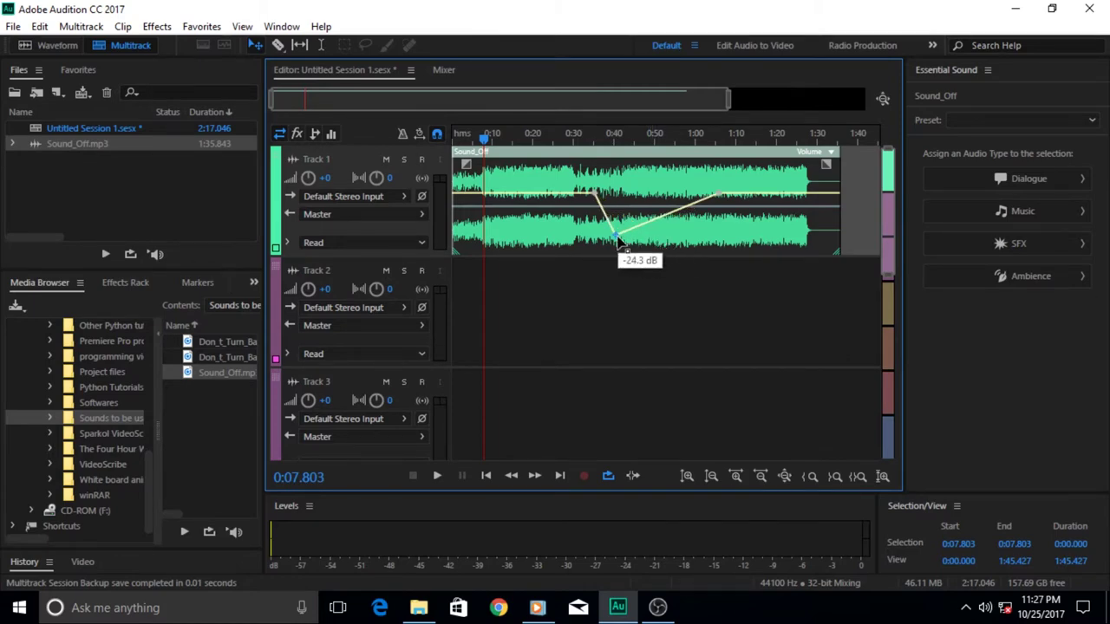
Add a raised keyframe at about 0:30 where the dip starts, then preview the dip
left_click(592, 141)
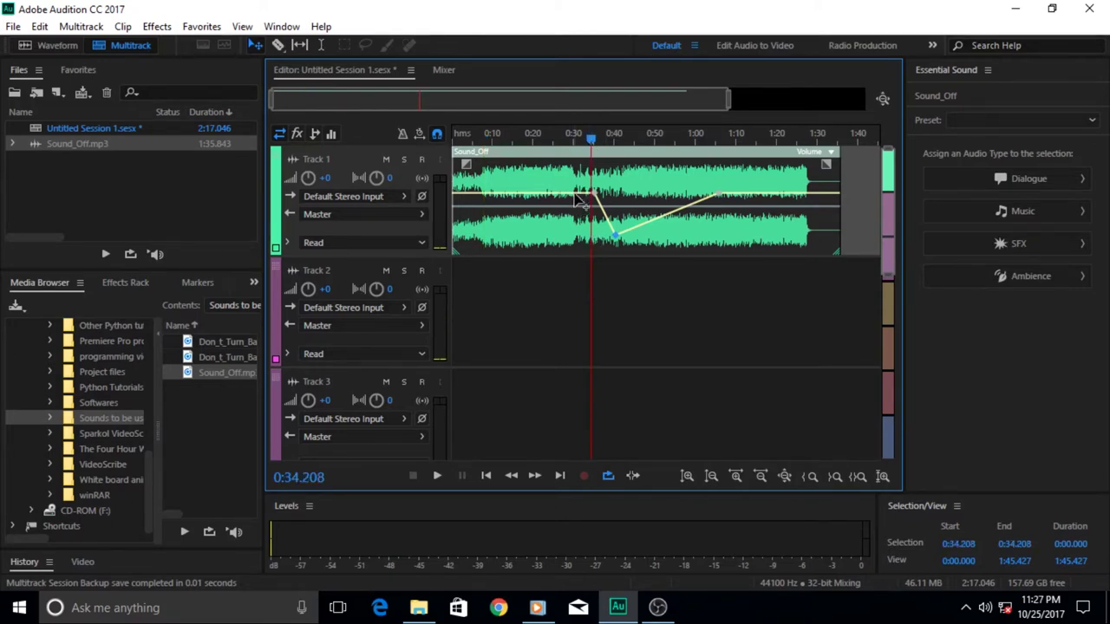
left_click_drag(574, 193, 578, 176)
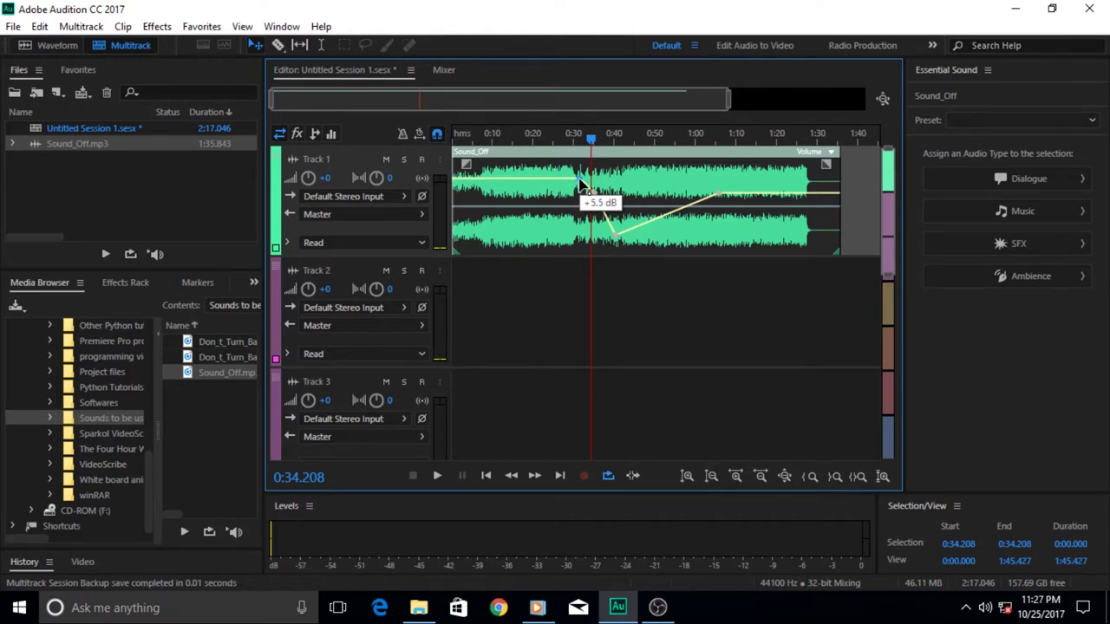
left_click(576, 138)
key("space")
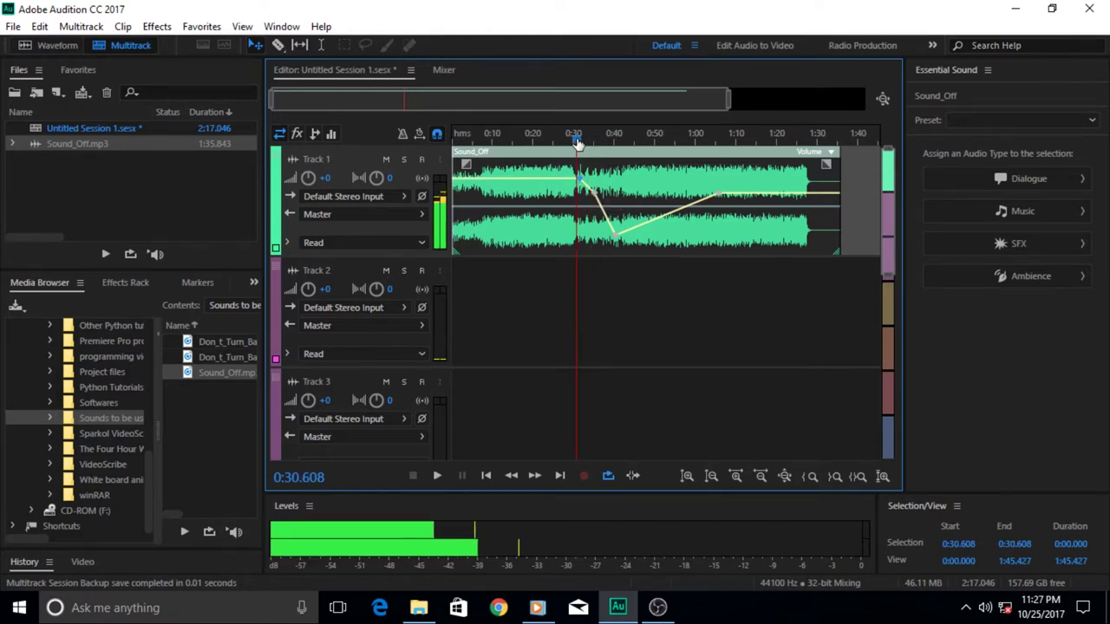
key("space")
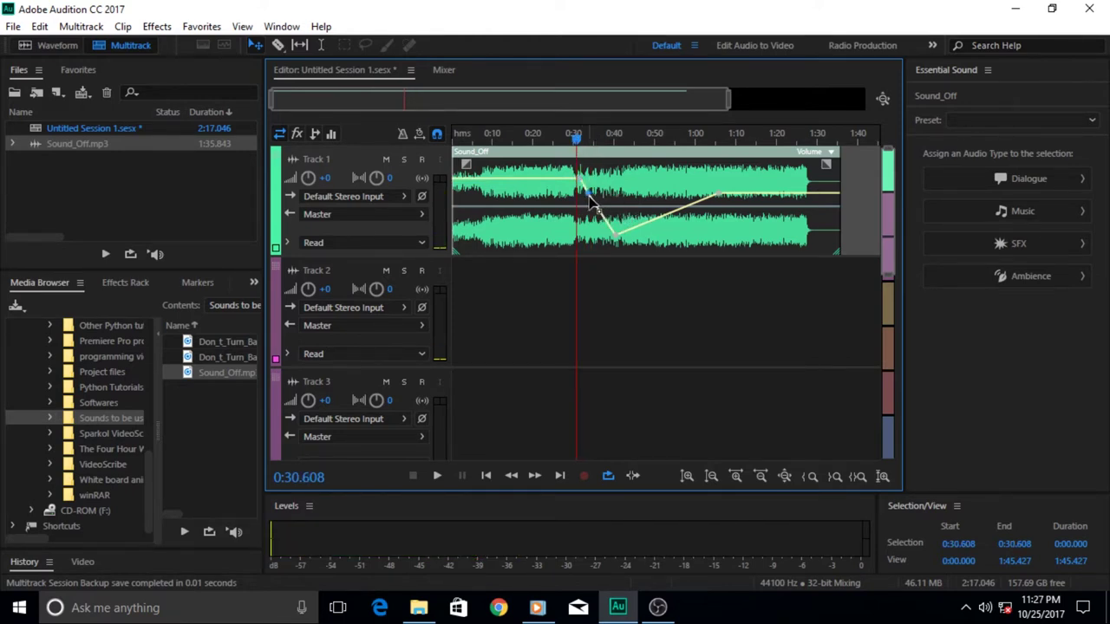
Move the bottom and recovery keyframes inward to narrow the V, previewing to about 0:42
left_click_drag(615, 236, 609, 237)
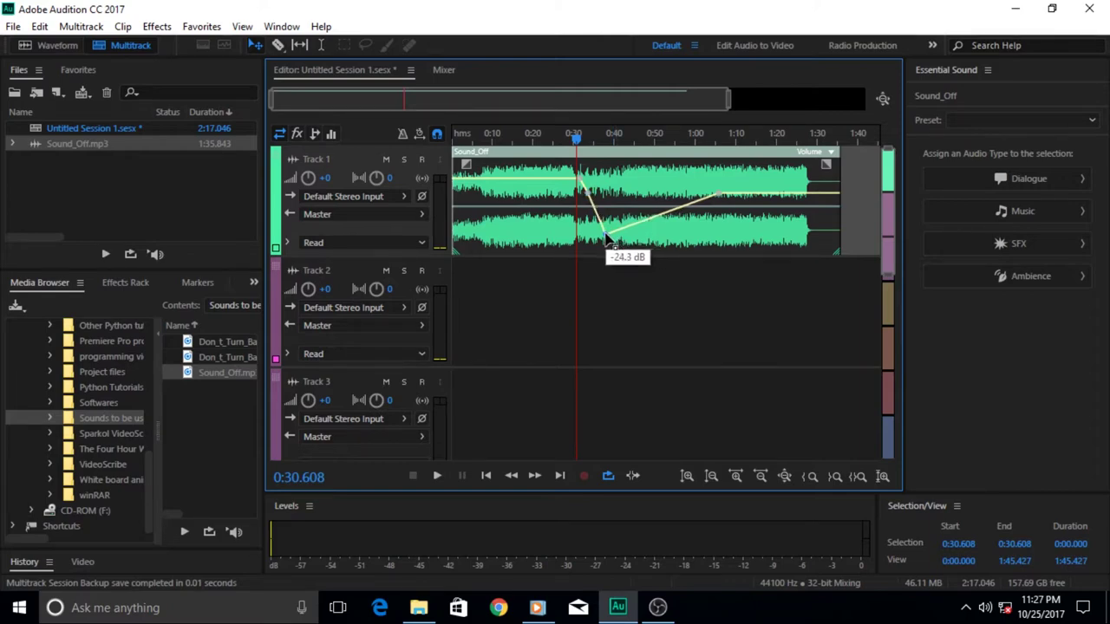
left_click(441, 477)
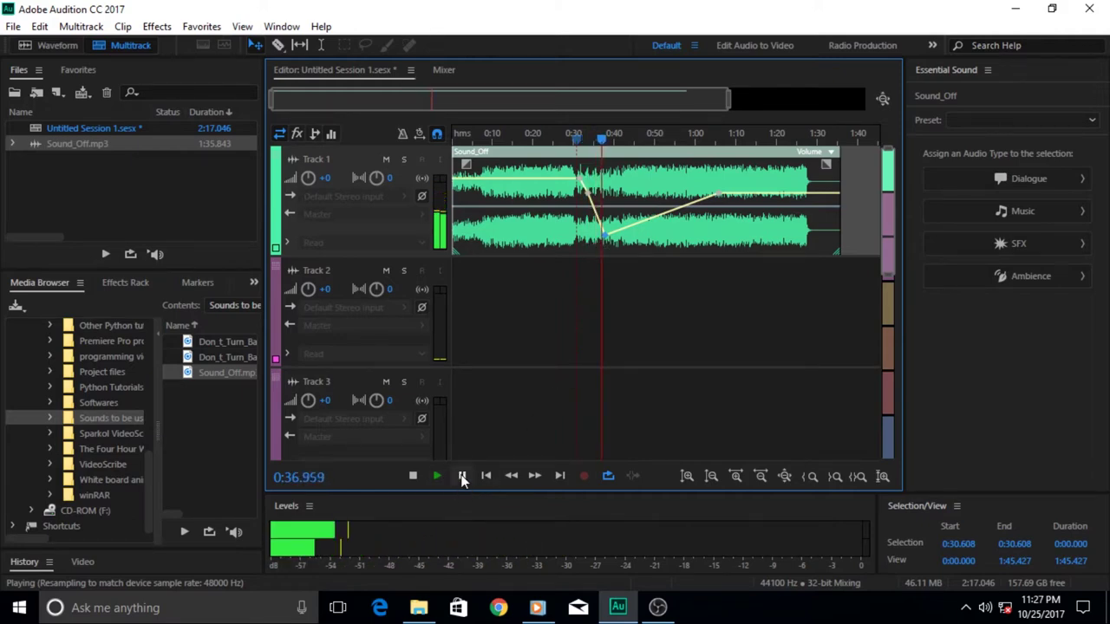
left_click(462, 477)
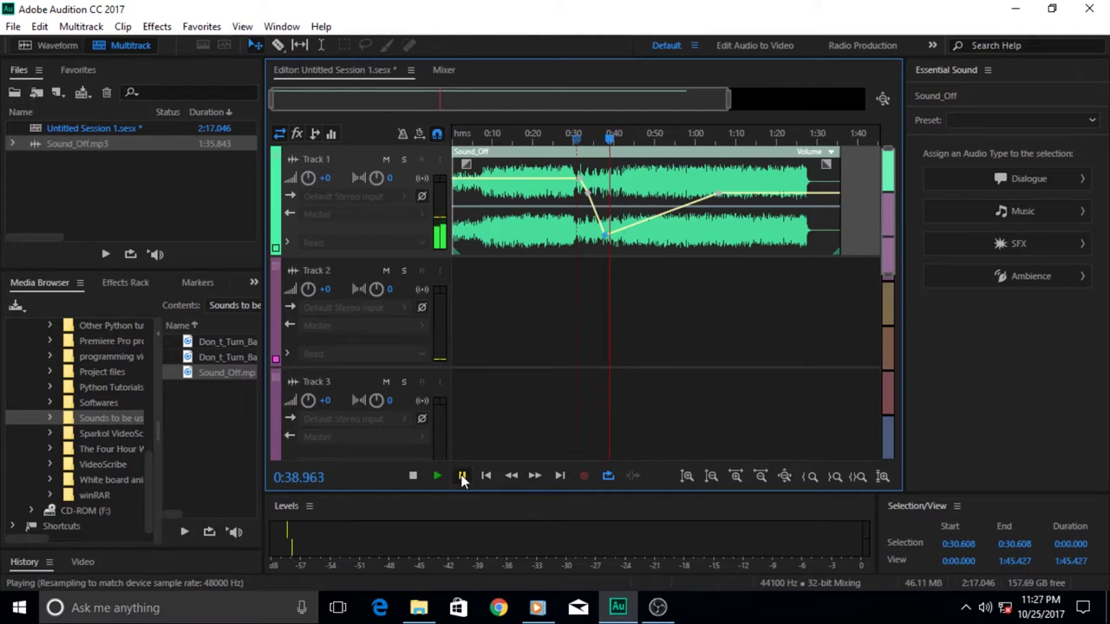
left_click_drag(718, 198, 626, 182)
left_click(445, 476)
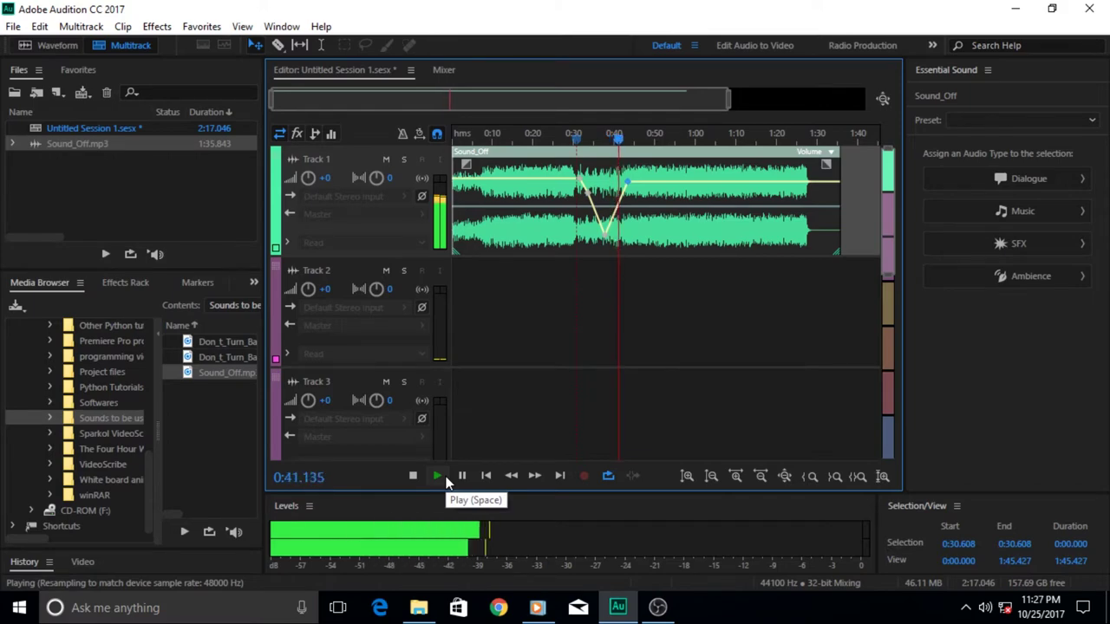
left_click(462, 476)
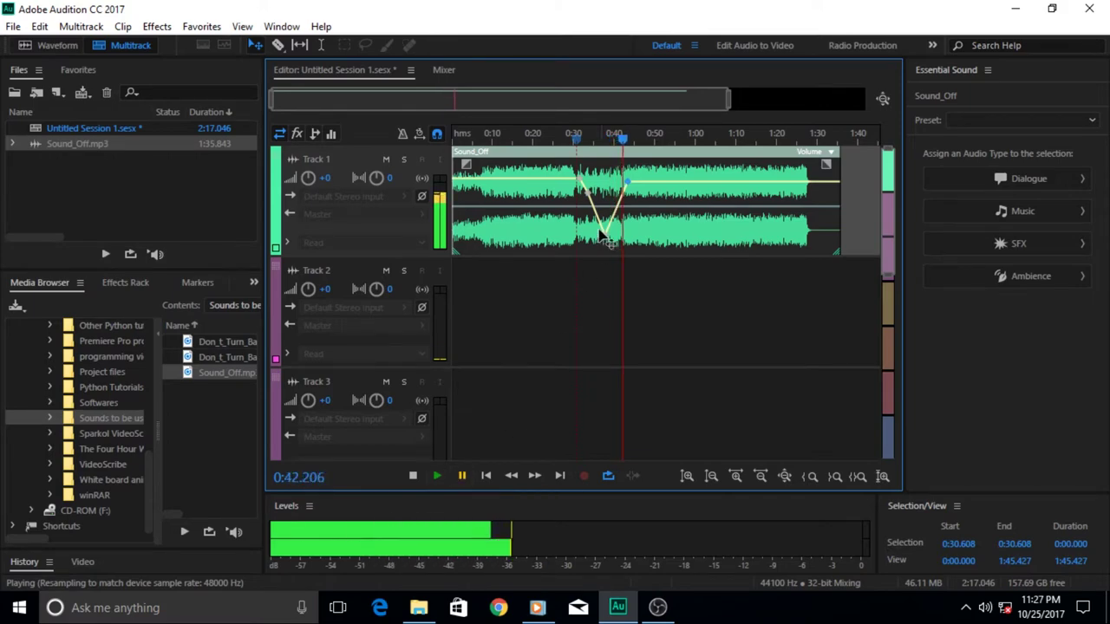
Switch the Sound_Off envelope from Volume to Pan and drag the pan line toward the left
left_click(672, 210)
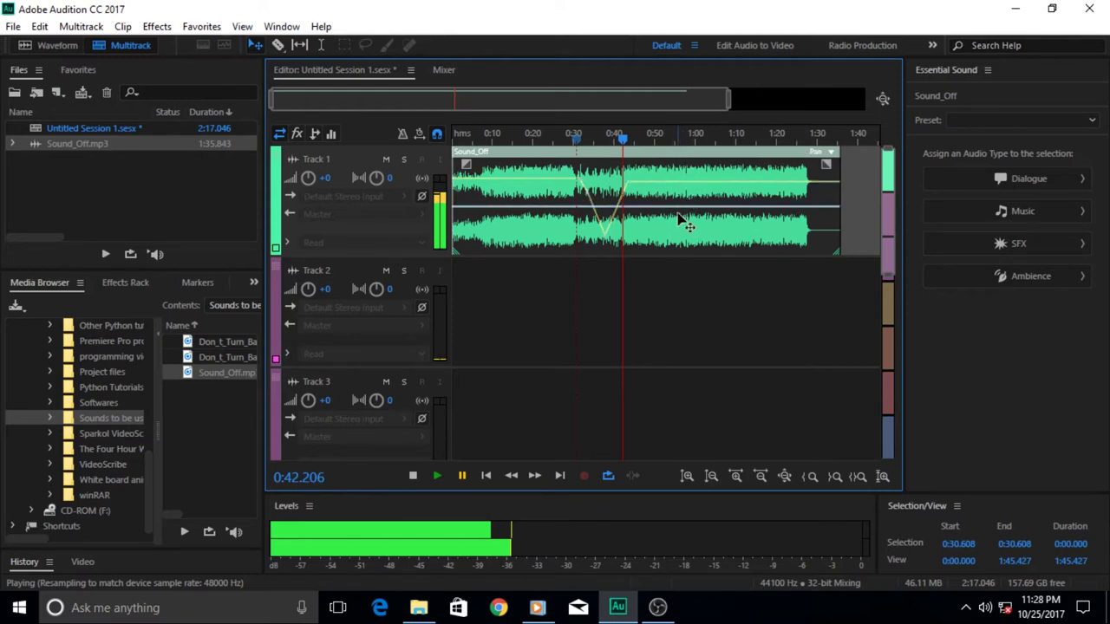
mouse_move(684, 217)
left_mouse_down()
mouse_move(676, 167)
mouse_move(685, 217)
left_mouse_up()
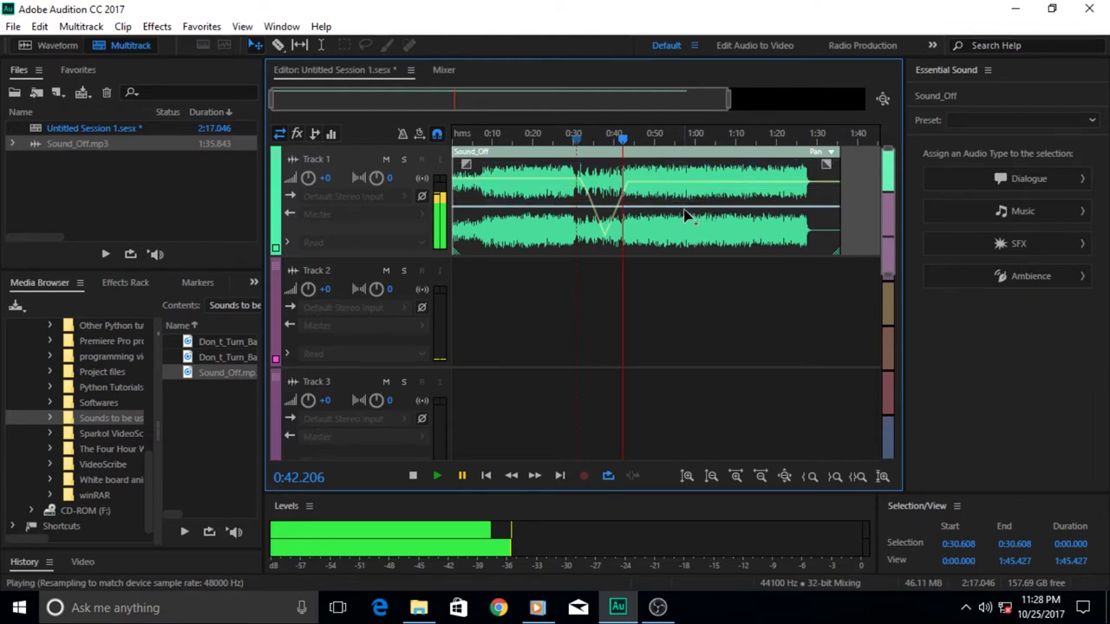